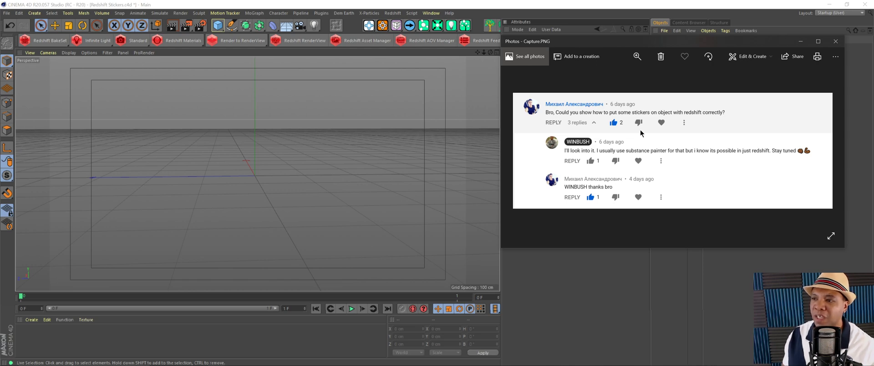
Step: Close the comment screenshot, view the reference sticker render, and close it too
click(836, 41)
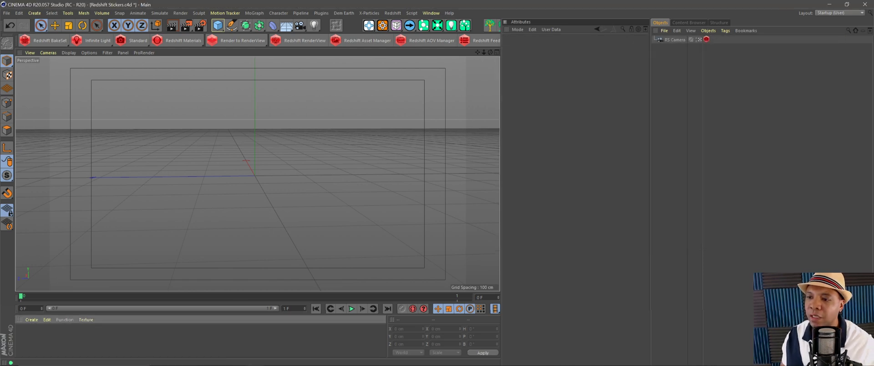
click(217, 358)
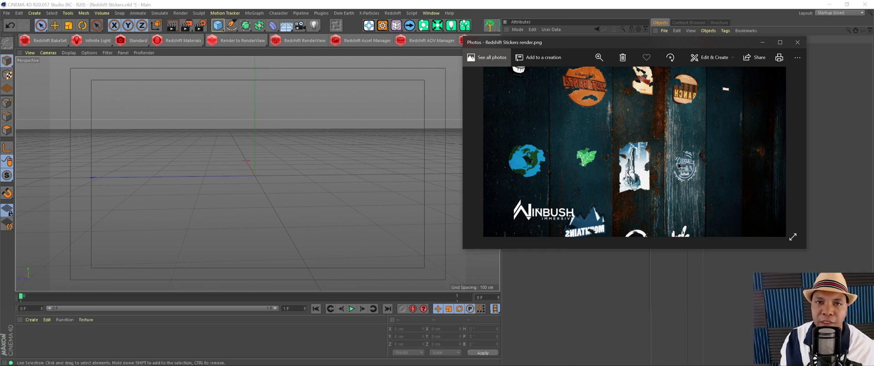
click(797, 43)
Step: Add a plane object to the scene and set its orientation to +X
click(216, 25)
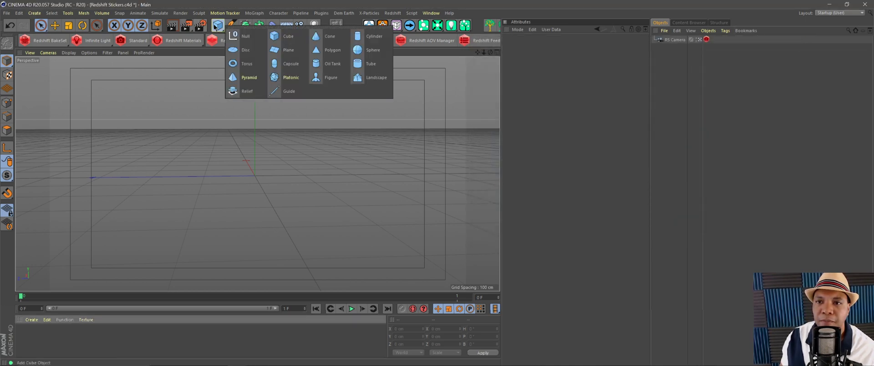
click(290, 50)
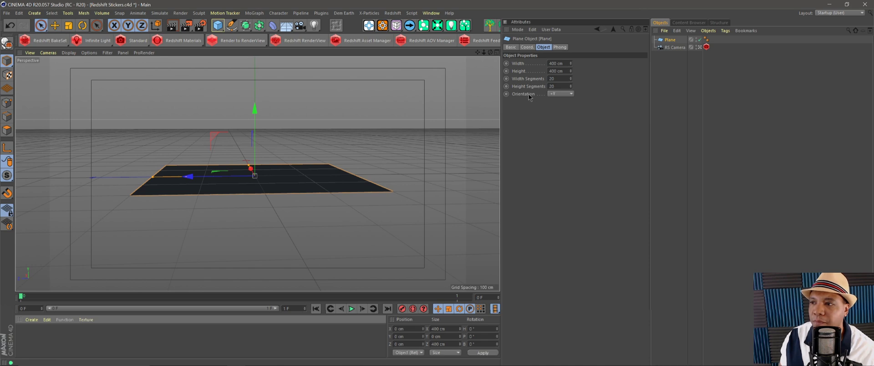
click(559, 95)
click(563, 99)
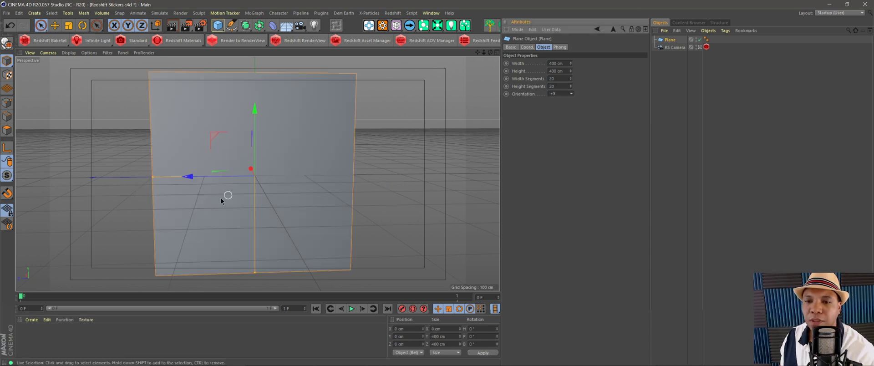
Step: Create a new Redshift material and open its shader graph for editing
click(114, 341)
click(186, 39)
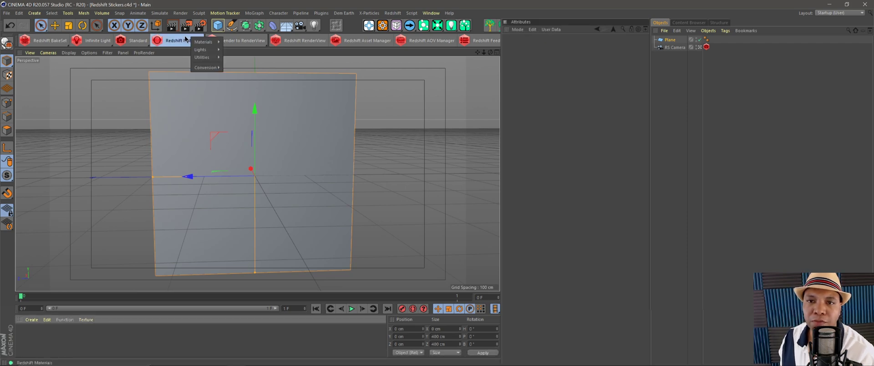
mouse_move(205, 40)
click(241, 45)
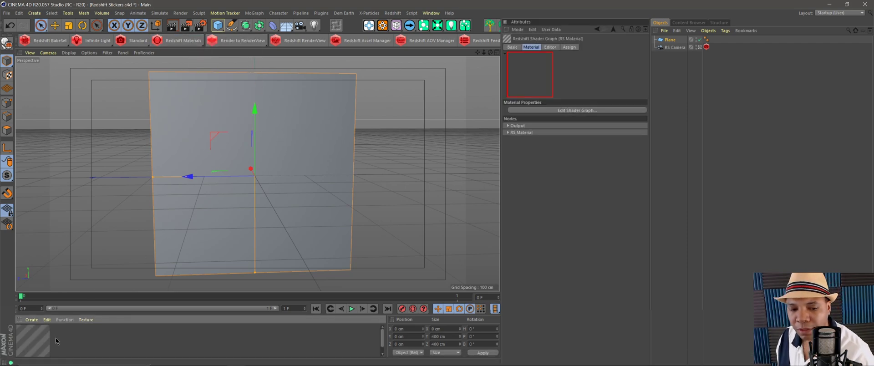
click(575, 109)
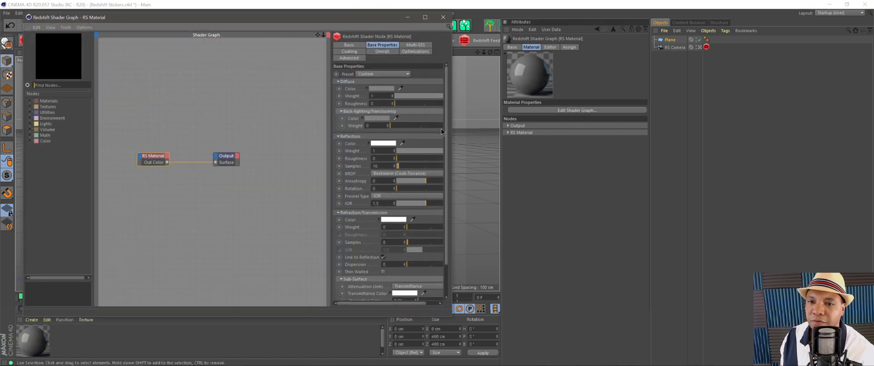
Step: Make room in the shader graph and bring in the 4K Albedo image as a texture node without copying it to the project
drag(142, 141, 293, 150)
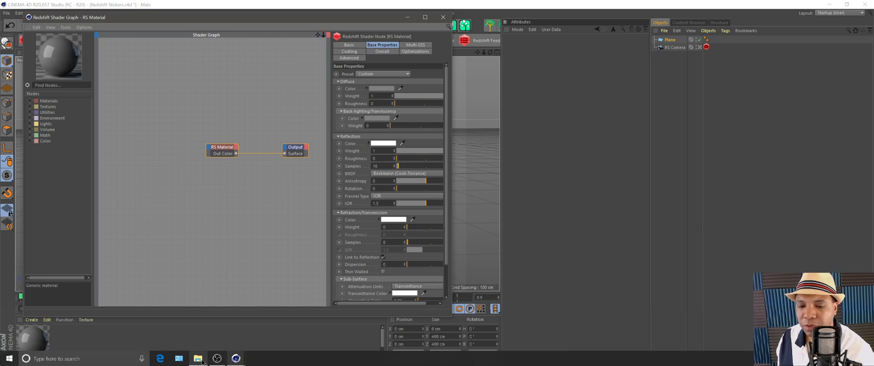
click(198, 359)
click(299, 105)
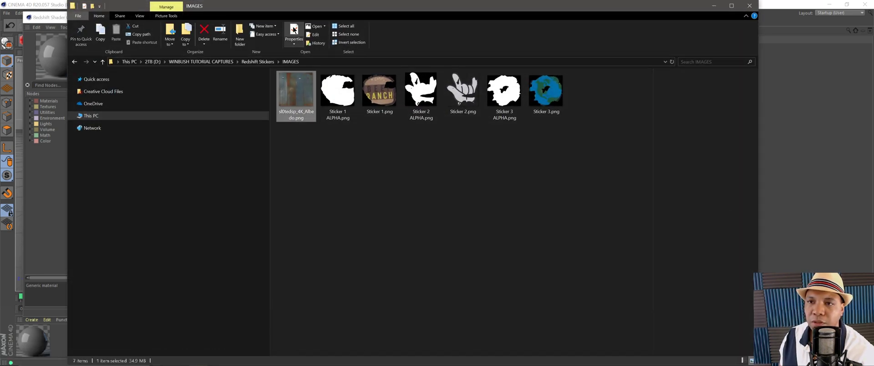
drag(298, 8, 492, 54)
drag(495, 145, 148, 124)
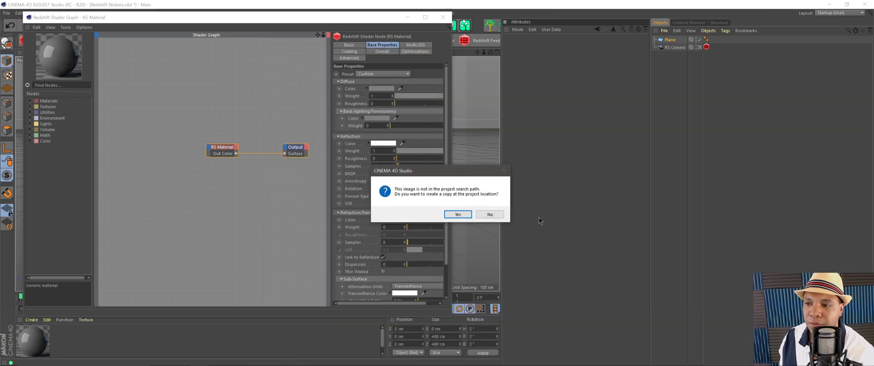
click(490, 215)
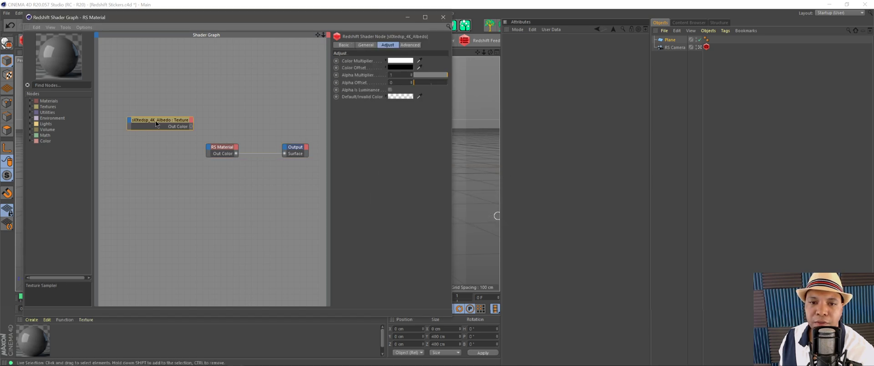
Step: Connect the albedo texture's Out Color to the Diffuse Color of the RS Material
drag(167, 120, 151, 116)
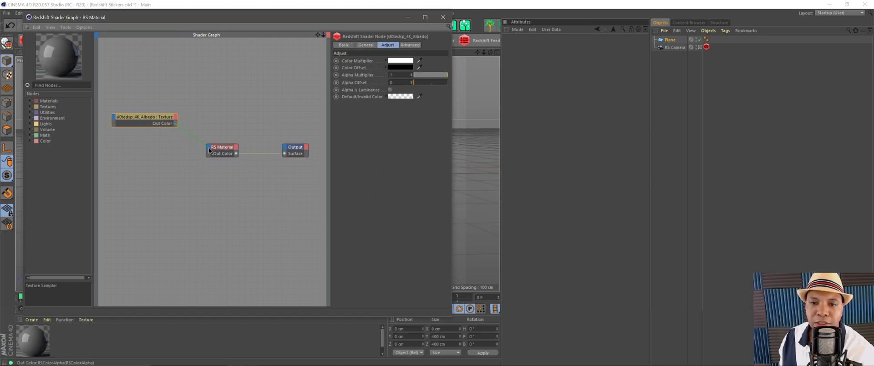
drag(208, 150, 207, 147)
mouse_move(255, 152)
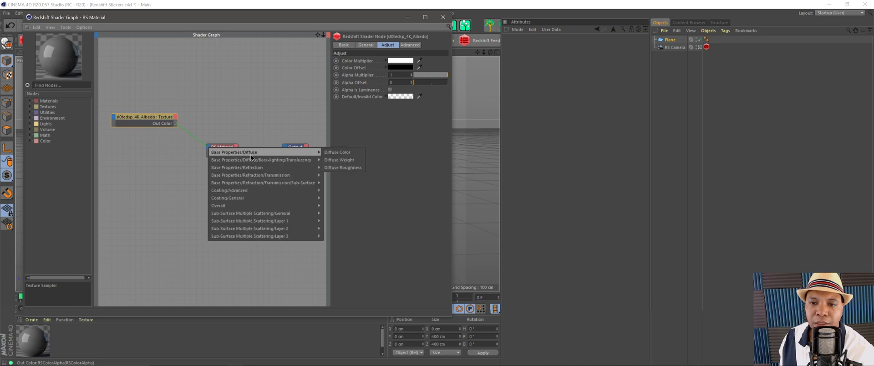
click(358, 155)
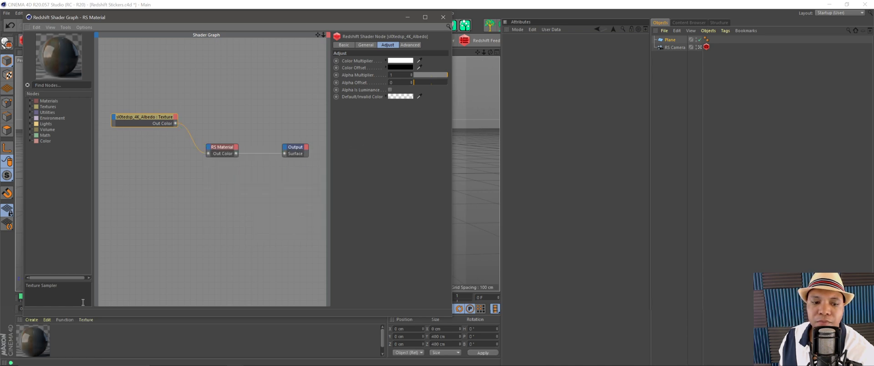
Step: Set the RS Material's reflection weight to 0 and apply the material to the plane
click(232, 147)
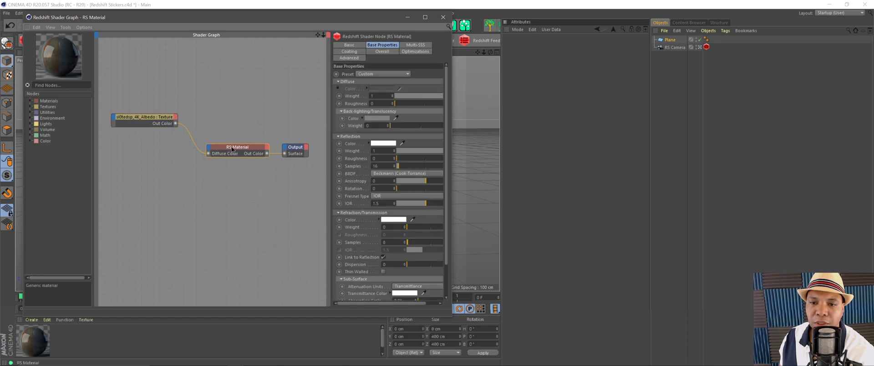
drag(231, 146, 220, 144)
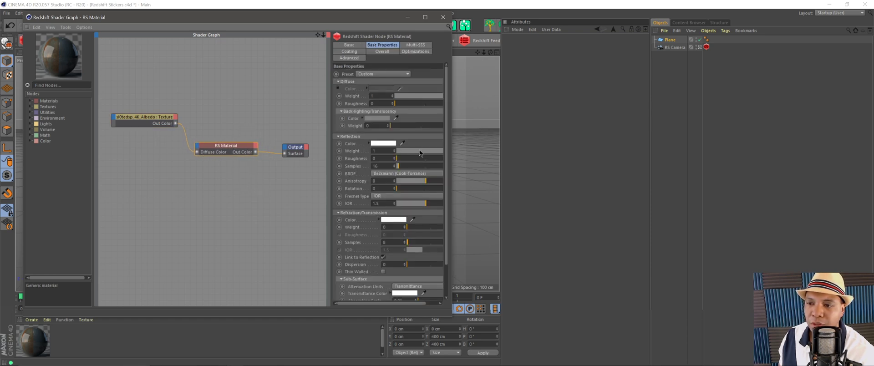
drag(419, 153, 391, 155)
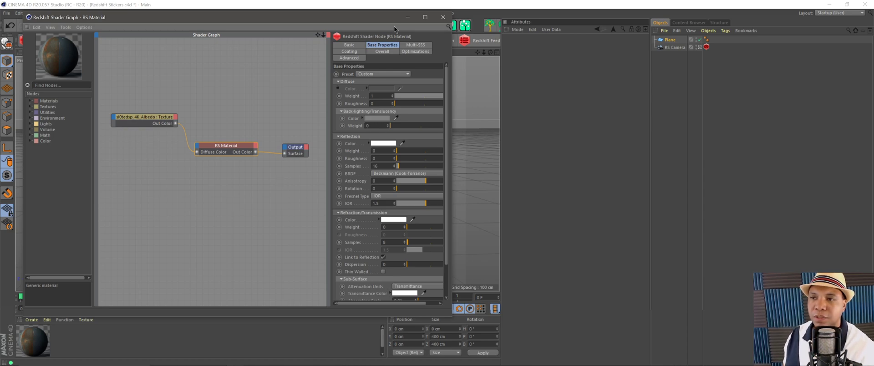
click(407, 18)
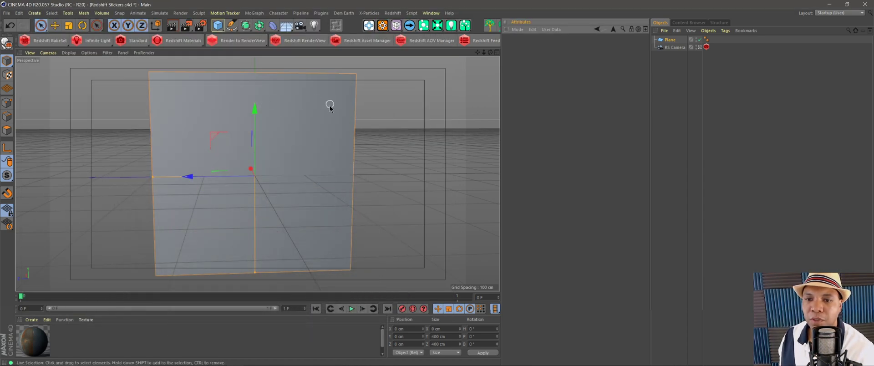
mouse_move(30, 349)
mouse_down()
mouse_move(535, 215)
mouse_move(672, 40)
mouse_up()
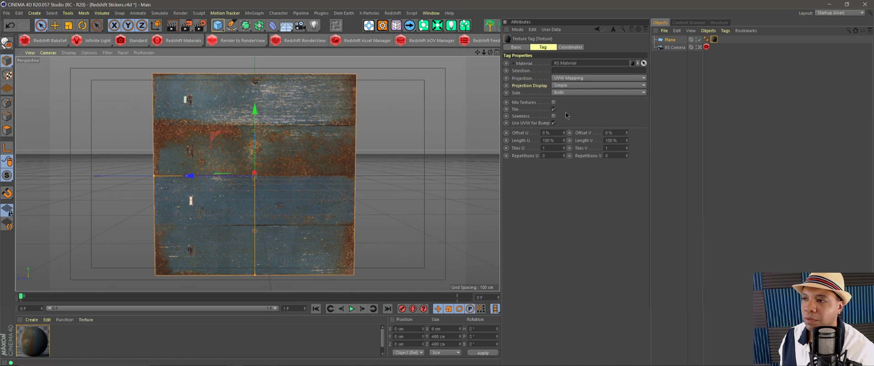
Step: Try the +Y and +Z orientations on the plane and set it to -Z
click(668, 42)
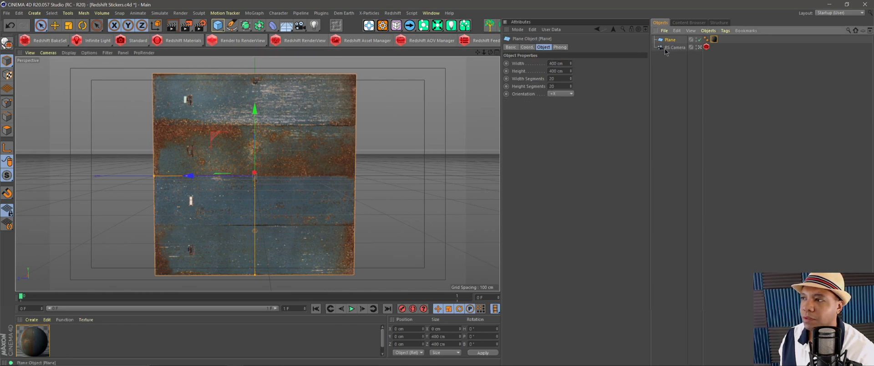
click(561, 93)
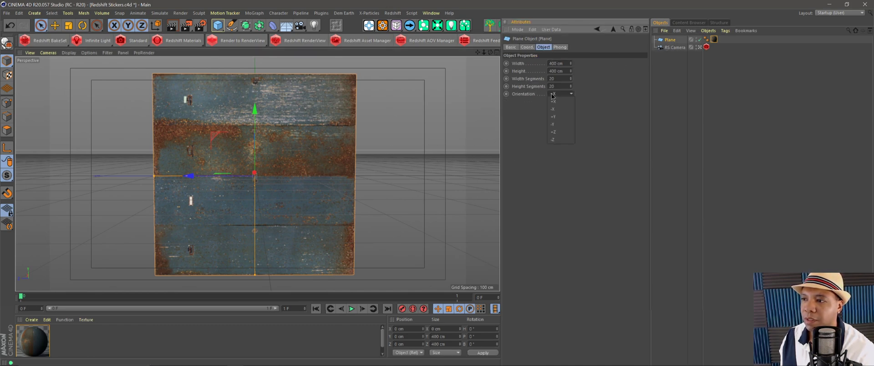
click(560, 117)
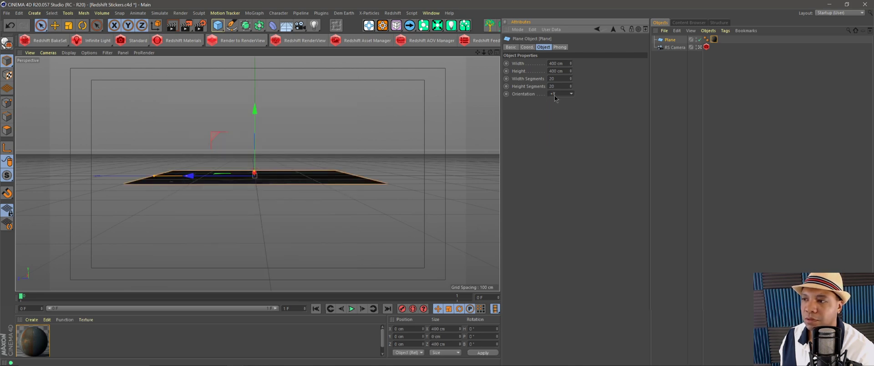
click(560, 94)
click(563, 132)
alt+drag(293, 181, 206, 186)
click(560, 93)
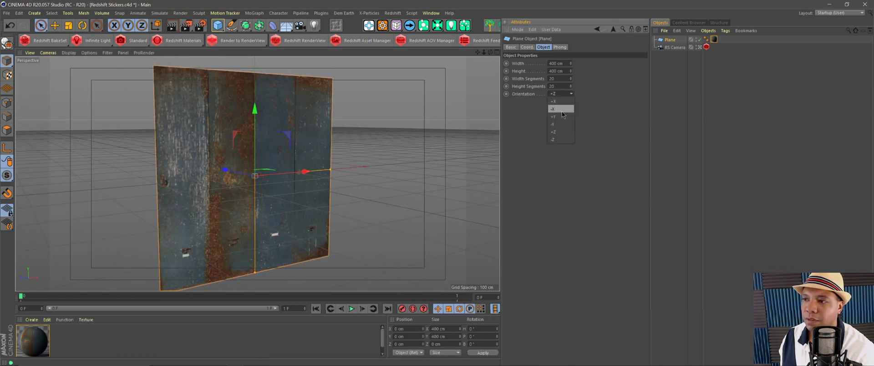
click(565, 139)
alt+drag(319, 209, 275, 215)
Step: Mirror the plane horizontally by setting its X scale to -1
click(527, 47)
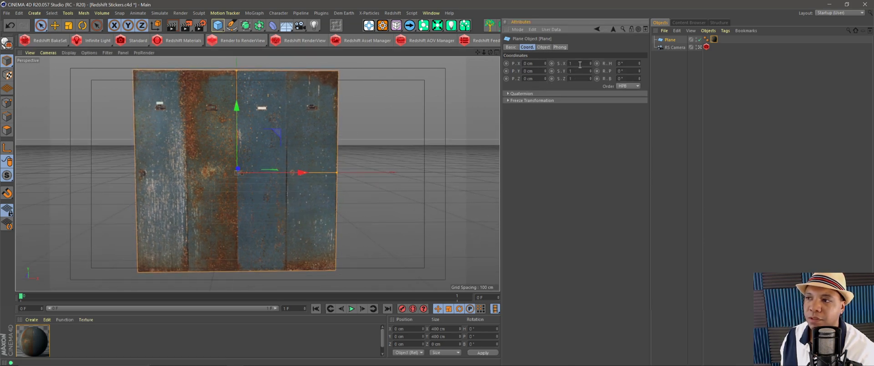
drag(579, 64, 527, 68)
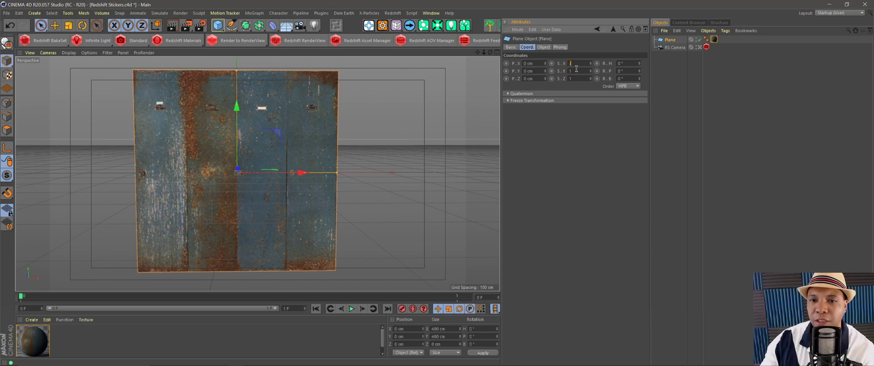
key(Return)
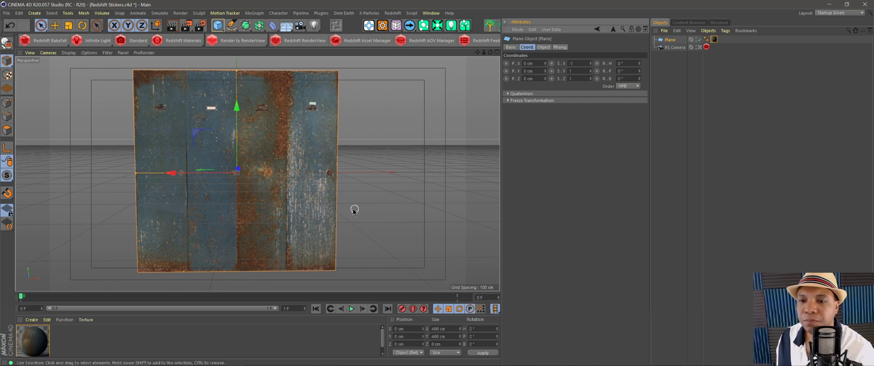
Step: Reopen the material's shader graph in a larger window and detach the texture and RS Material nodes from the Output node
click(45, 342)
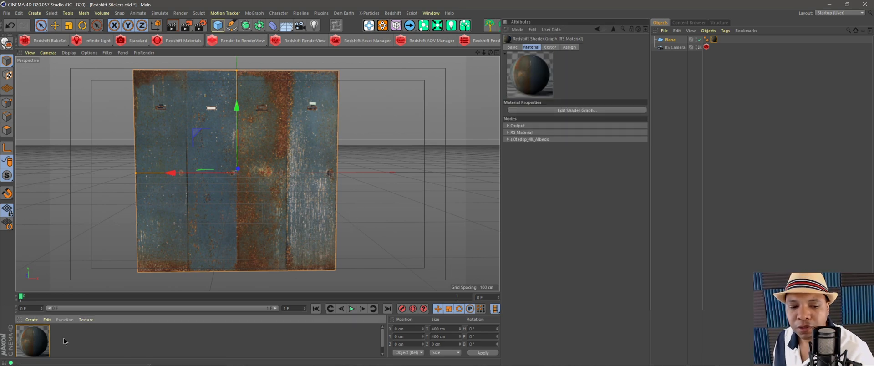
click(577, 110)
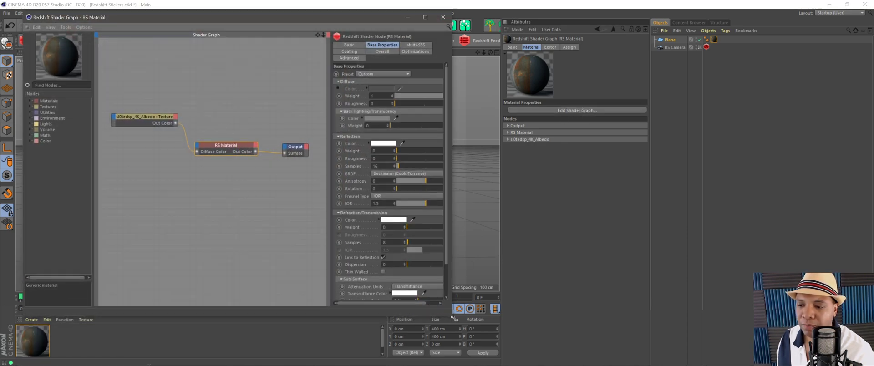
drag(452, 311, 748, 364)
drag(217, 102, 359, 203)
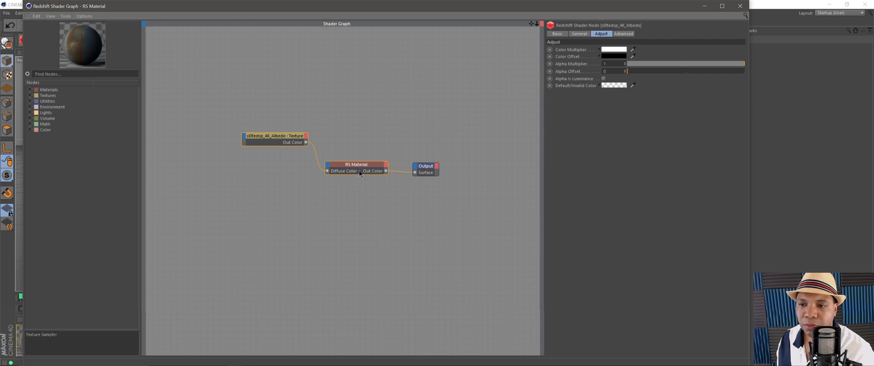
drag(359, 168, 286, 126)
drag(415, 173, 293, 133)
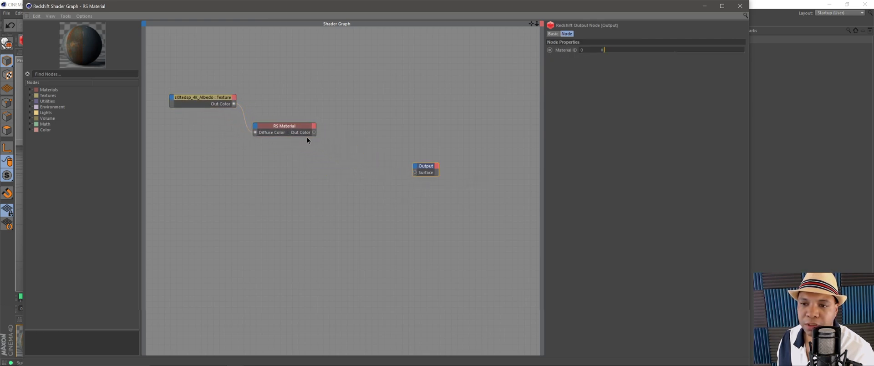
Step: Add a Material Blender node to the shader graph and connect its output to the Output node's Surface
click(30, 90)
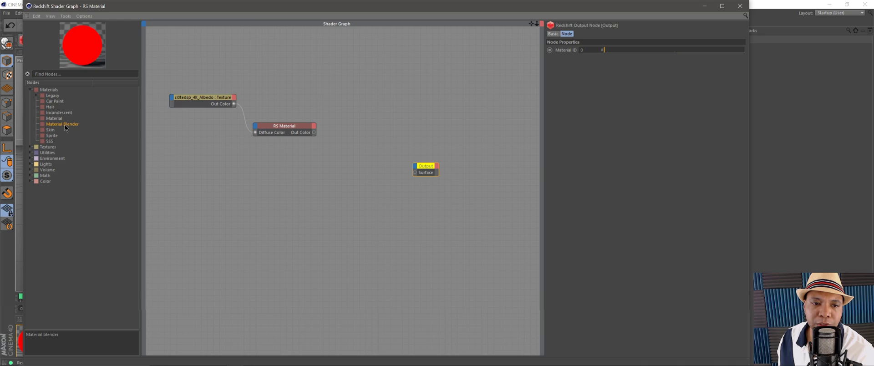
drag(65, 126, 364, 149)
mouse_move(428, 167)
mouse_down()
mouse_move(437, 159)
mouse_move(423, 166)
mouse_up()
Step: Reposition the RS Material node beside its texture and connect its Out Color to the Material Blender's Base Color
drag(200, 88, 269, 150)
drag(286, 127, 283, 101)
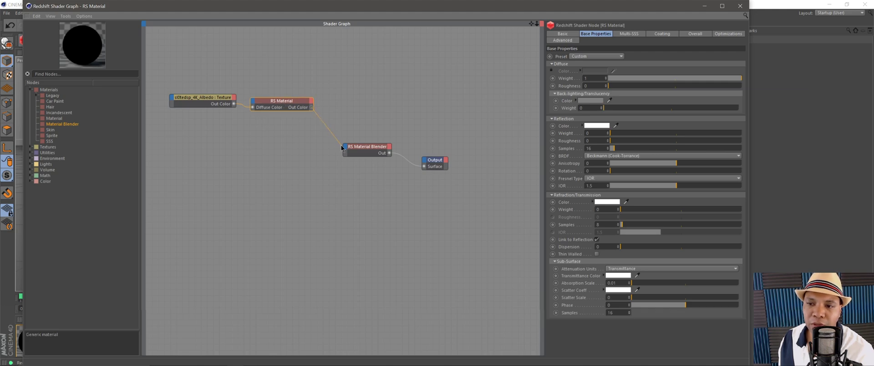
drag(345, 149, 346, 149)
mouse_move(369, 153)
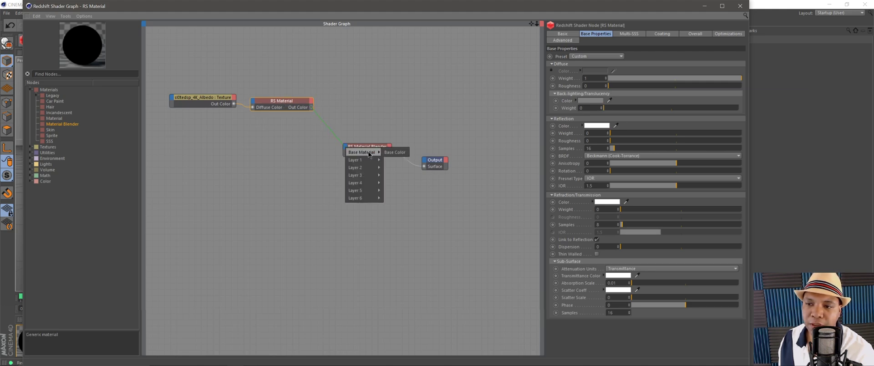
click(391, 153)
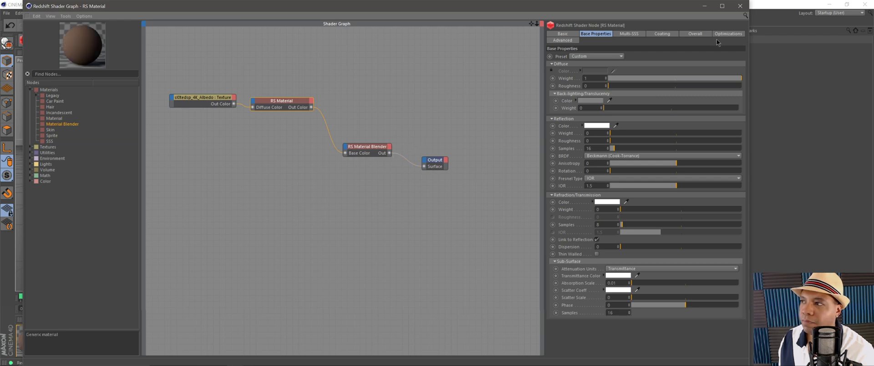
Step: Render the plane in the Redshift RenderView, set its display zoom to 50 %, and resize the preview window to fit
drag(571, 9, 626, 269)
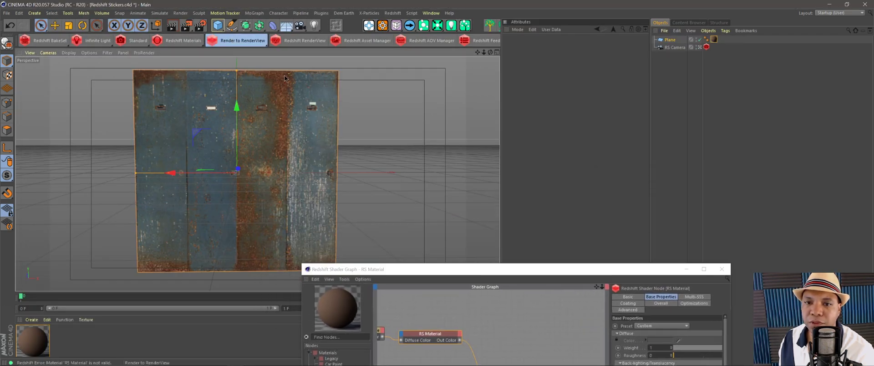
click(236, 41)
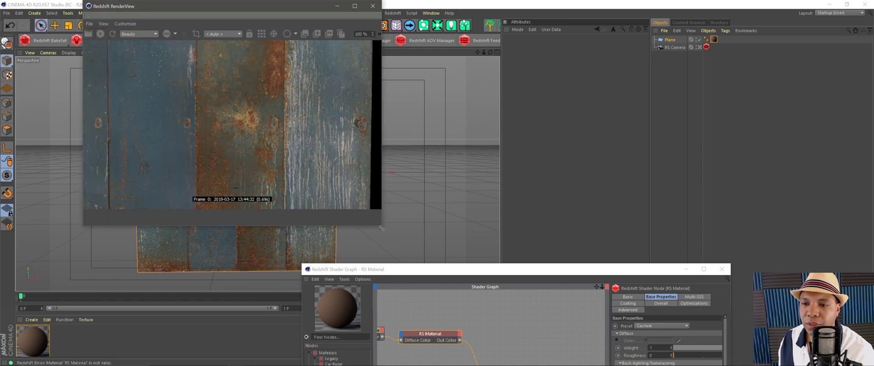
drag(381, 228, 563, 342)
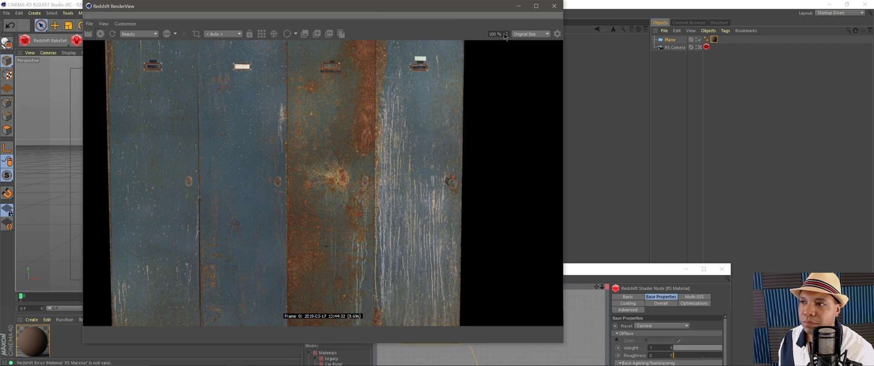
scroll(500, 33, up, 2)
text(540)
key(Return)
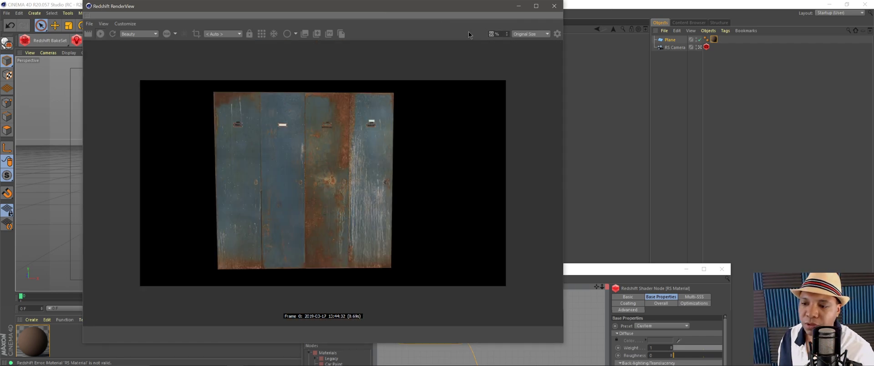
drag(561, 343, 364, 48)
click(99, 35)
Step: Add Sticker 1.png and Sticker 1 ALPHA.png from the IMAGES folder to the shader graph as textures, declining project copies
scroll(319, 162, down, 5)
middle_drag(289, 159, 332, 159)
drag(289, 109, 313, 128)
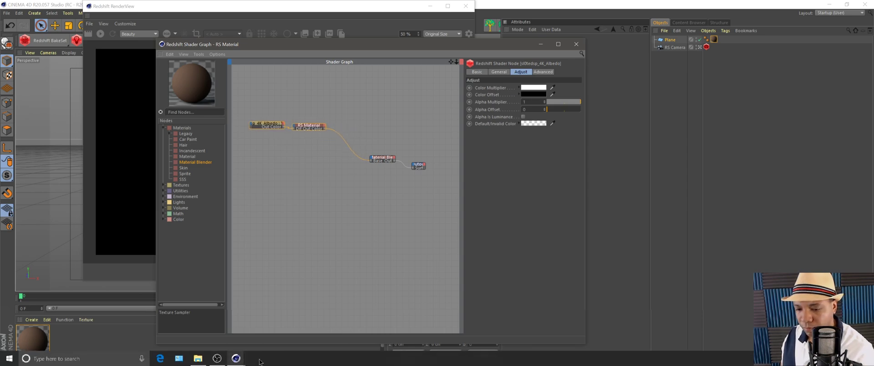
click(198, 362)
click(574, 150)
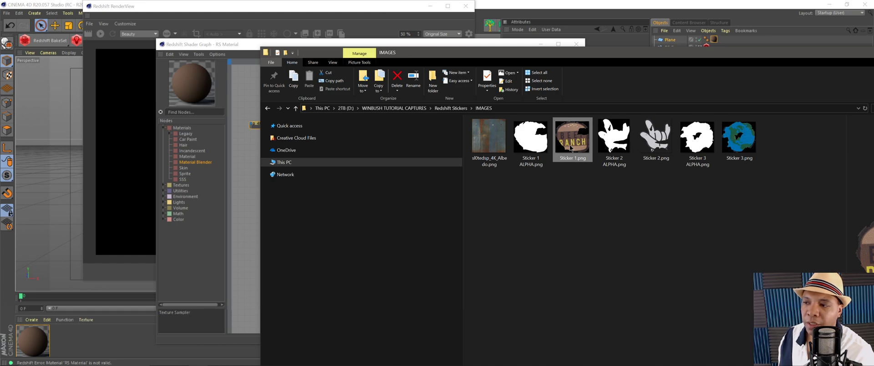
click(548, 142)
drag(536, 65, 675, 60)
drag(704, 140, 332, 218)
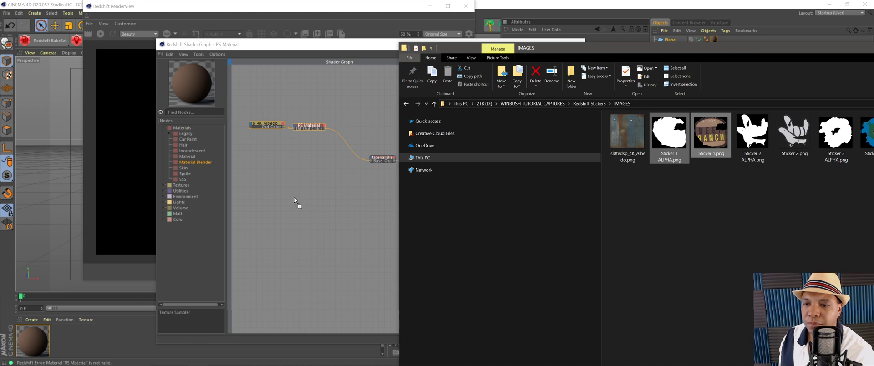
drag(295, 198, 300, 190)
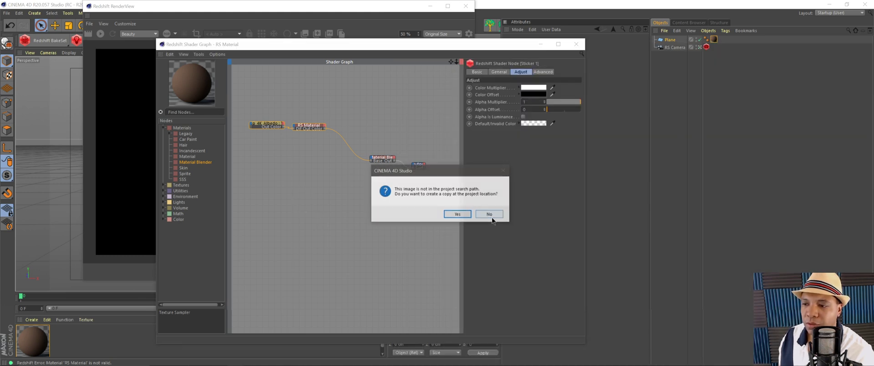
click(490, 214)
click(303, 219)
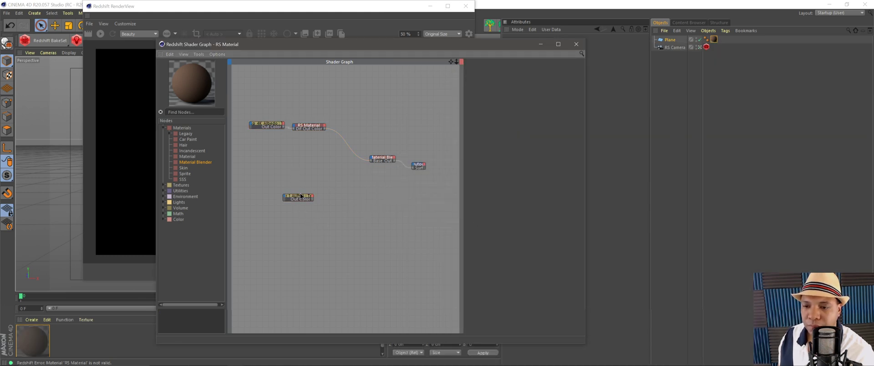
Step: Separate the two sticker texture nodes and move the Material Blender and Output nodes closer to them
drag(295, 198, 321, 181)
scroll(319, 190, up, 3)
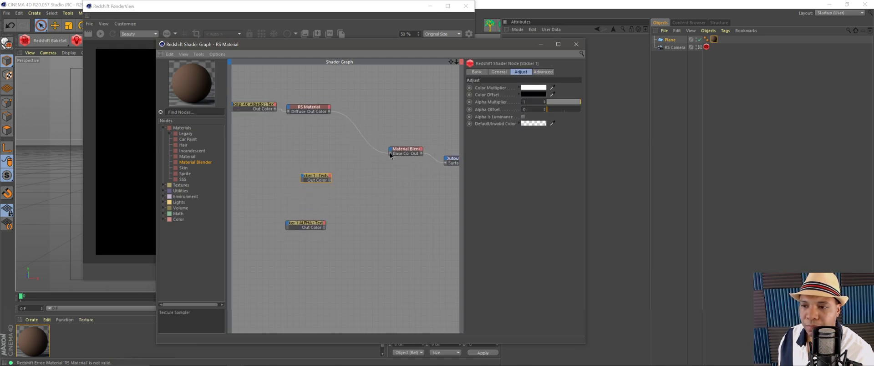
drag(430, 140, 448, 175)
drag(408, 148, 383, 133)
Step: Move the Sticker 1 texture node below the RS Material and connect its Out Color to the Material Blender's Layer Color 1
click(324, 164)
drag(318, 181, 317, 162)
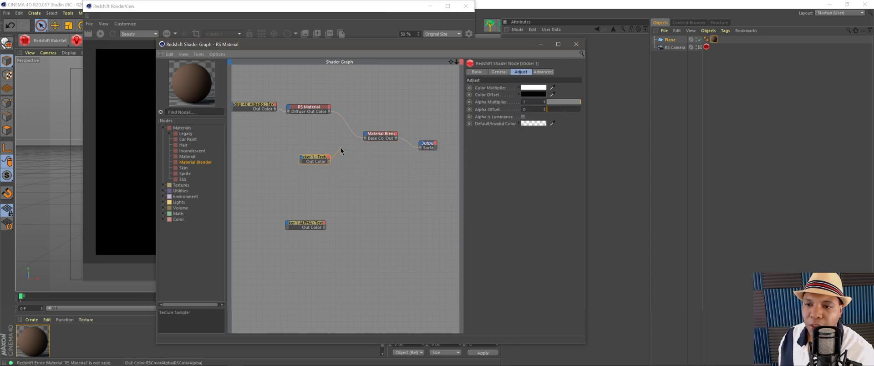
drag(366, 135, 366, 136)
mouse_move(392, 149)
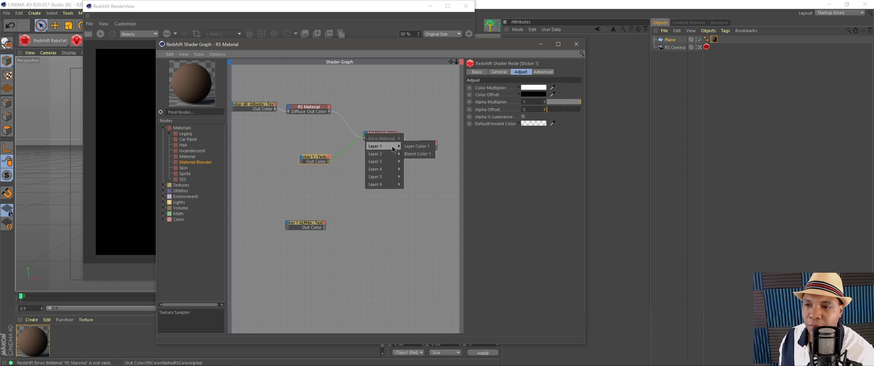
click(417, 147)
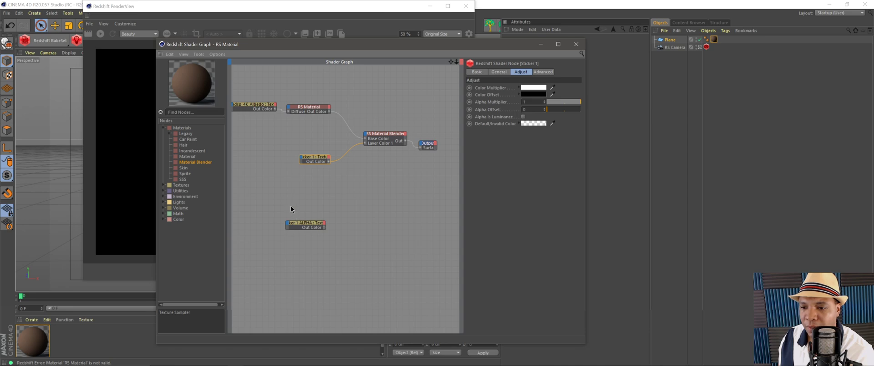
Step: Move the Sticker 1 ALPHA node under Sticker 1 and connect its Out Color to the Material Blender's Blend Color 1
click(312, 226)
drag(312, 227, 316, 174)
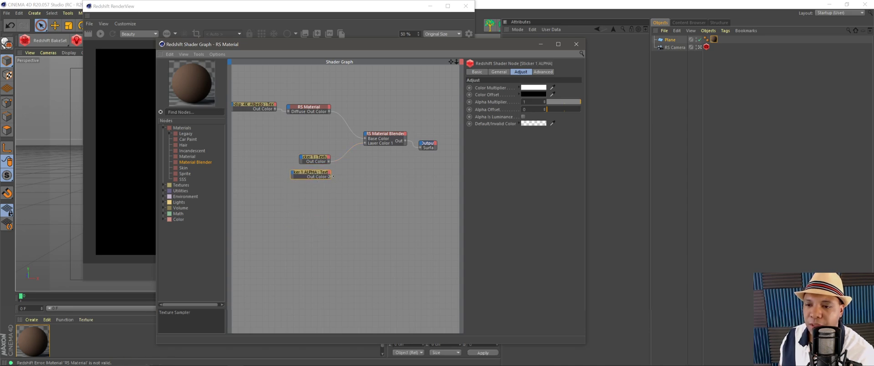
drag(366, 135, 366, 136)
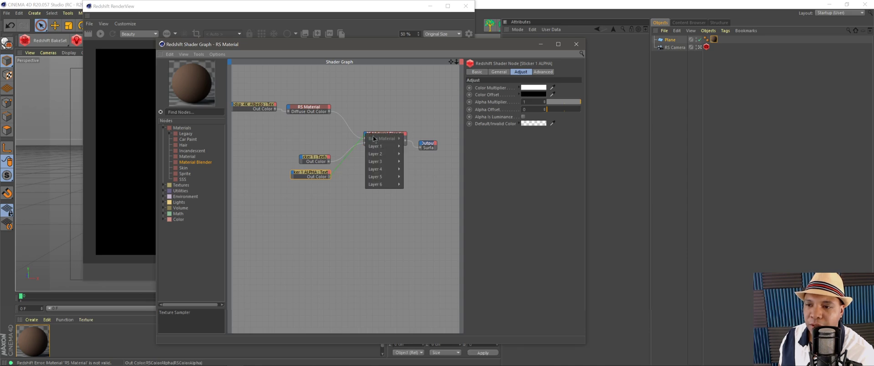
mouse_move(390, 145)
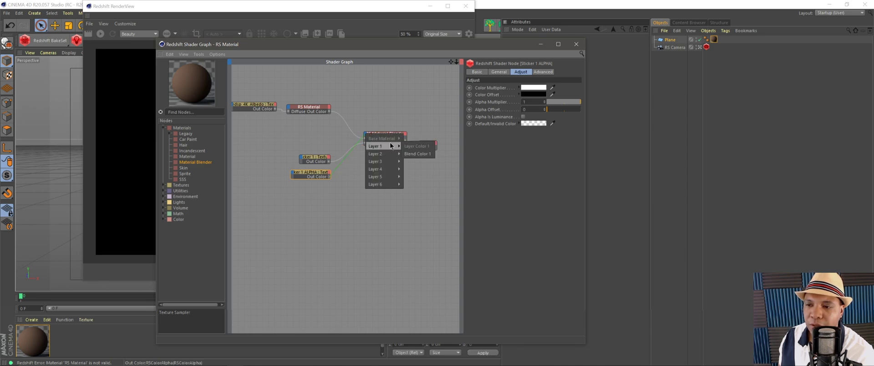
click(416, 154)
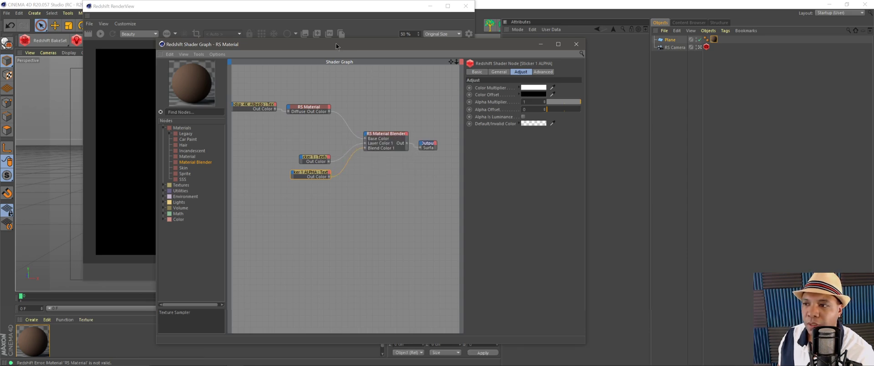
Step: Move the shader graph aside and bring the RenderView forward to check the sticker on the plane
drag(336, 46, 601, 109)
click(103, 48)
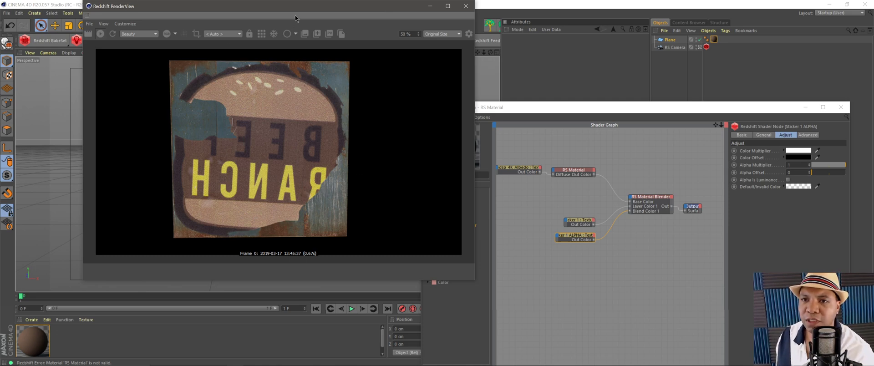
drag(303, 6, 290, 15)
Step: Remove the plane's horizontal mirroring by setting its X scale to 1
click(670, 39)
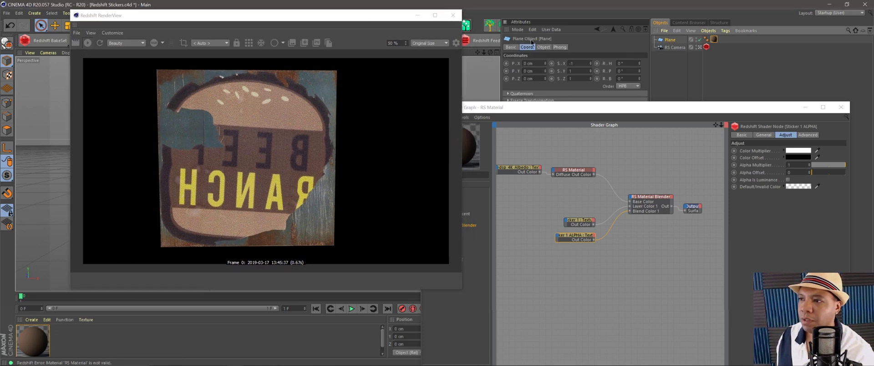
drag(574, 110, 415, 241)
click(581, 65)
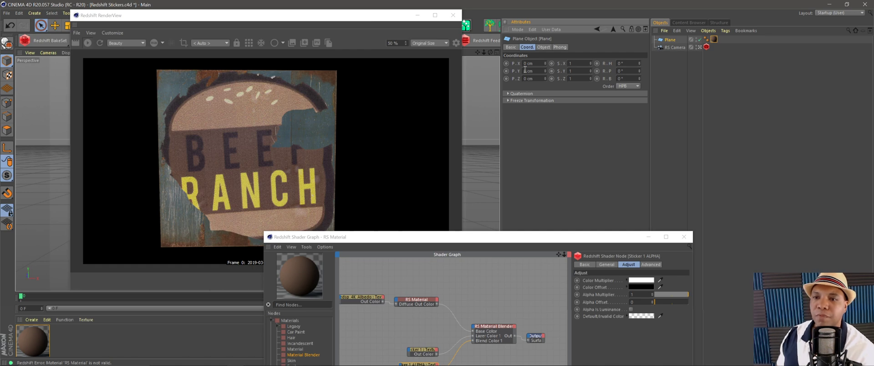
Step: Move both sticker texture nodes together closer to the Material Blender and check the rendered sticker
drag(416, 241, 428, 65)
drag(410, 161, 440, 208)
drag(437, 174, 432, 156)
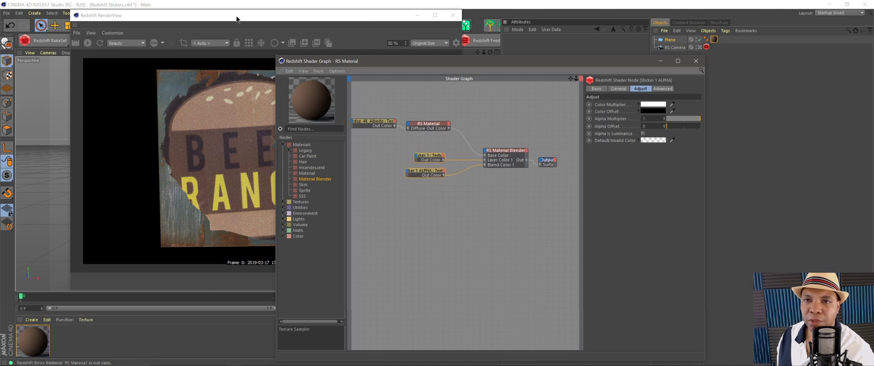
drag(237, 19, 220, 21)
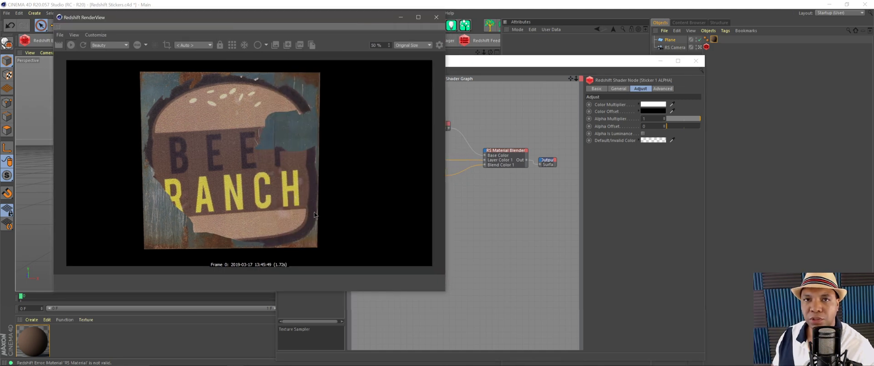
click(535, 269)
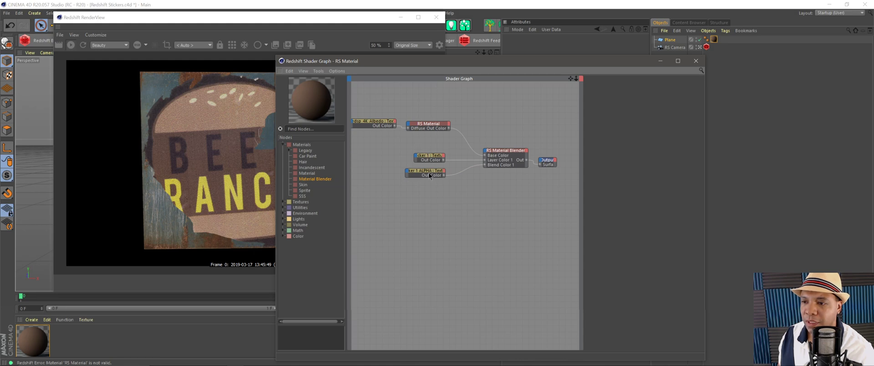
Step: Display the Sticker 1 ALPHA texture's general settings and arrange a widened shader graph beside the RenderView
drag(428, 174, 430, 175)
click(619, 89)
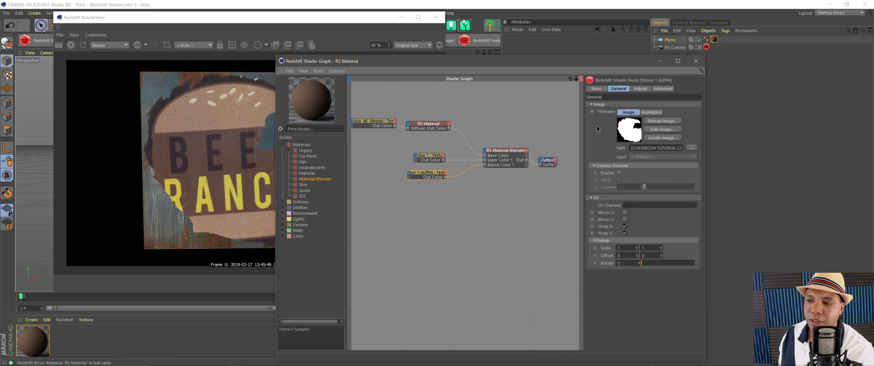
drag(575, 65, 541, 48)
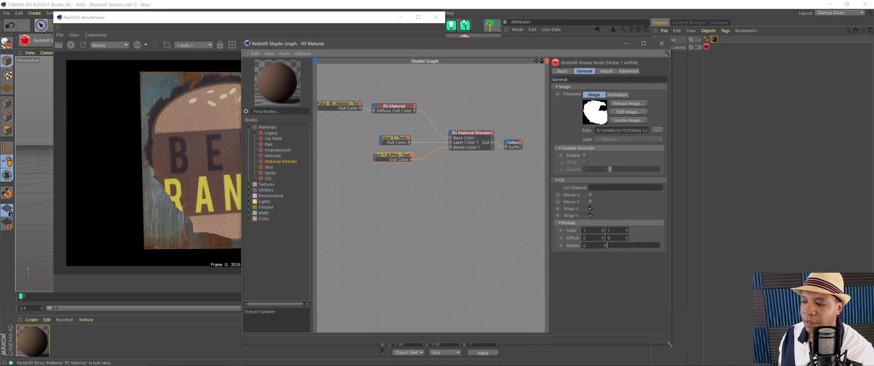
drag(762, 363, 794, 346)
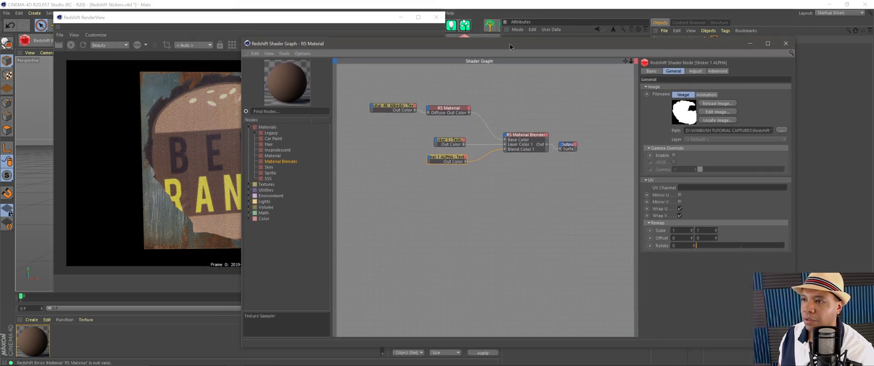
drag(511, 47, 564, 24)
drag(188, 17, 137, 9)
click(476, 28)
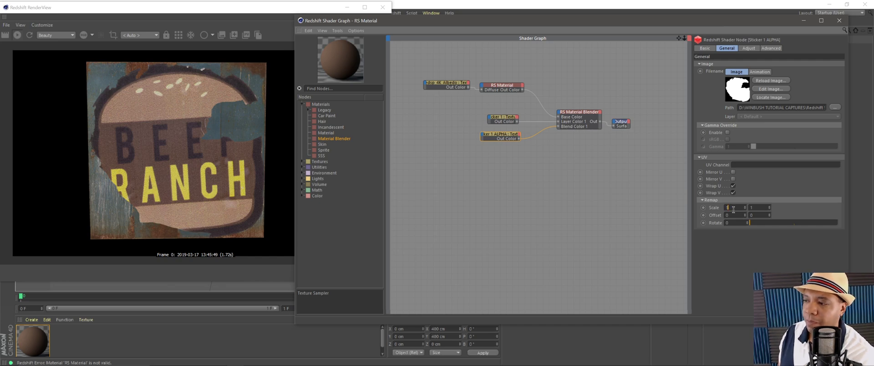
Step: Set both remap scale values of the Sticker 1 ALPHA texture to 5
drag(731, 208, 689, 216)
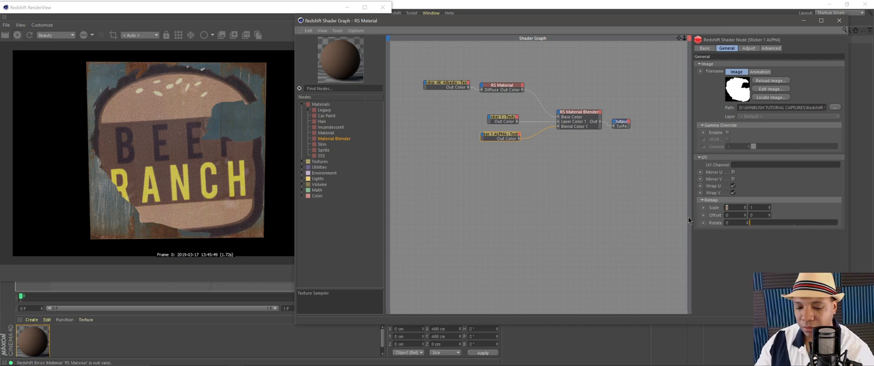
text(5)
key(Tab)
text(5)
key(Return)
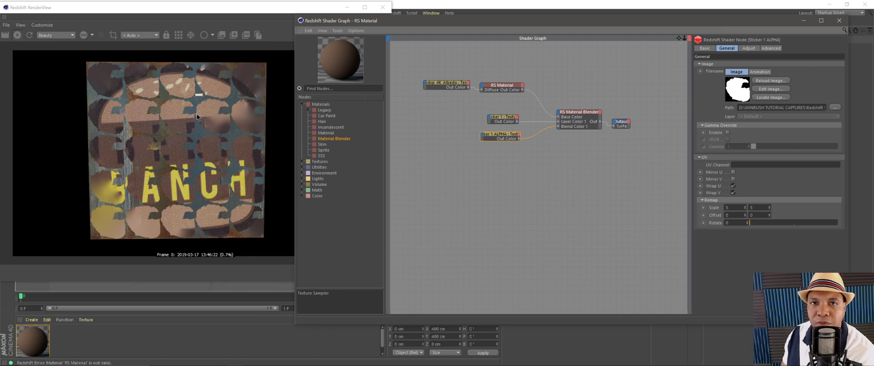
Step: Set both remap scale values of the Sticker 1 color texture to 5 to match its alpha
drag(507, 129, 509, 117)
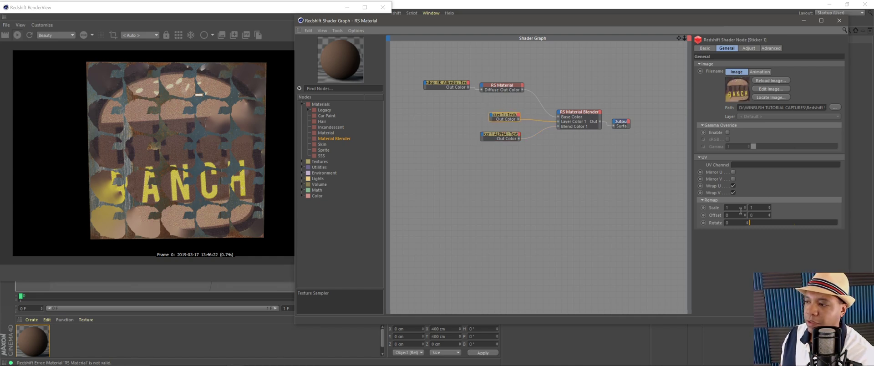
text(5)
key(Tab)
text(5)
key(Return)
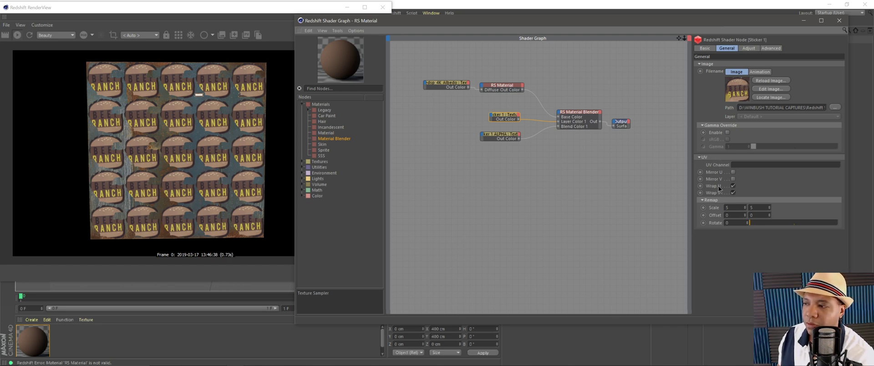
Step: Disable Wrap U and Wrap V on both the Sticker 1 and Sticker 1 ALPHA textures
click(732, 193)
click(502, 135)
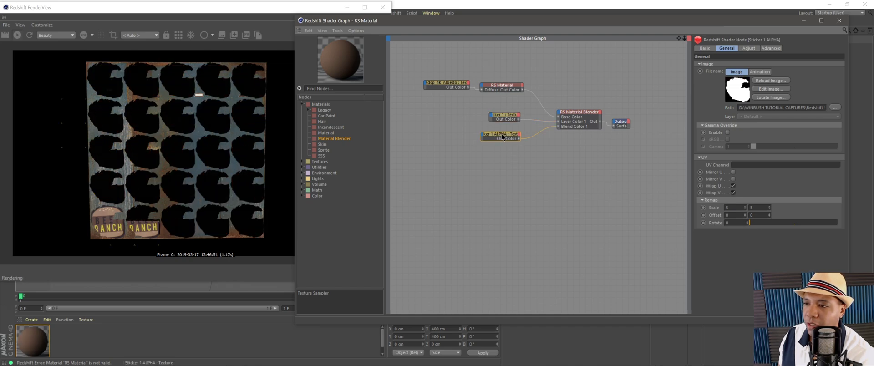
click(733, 185)
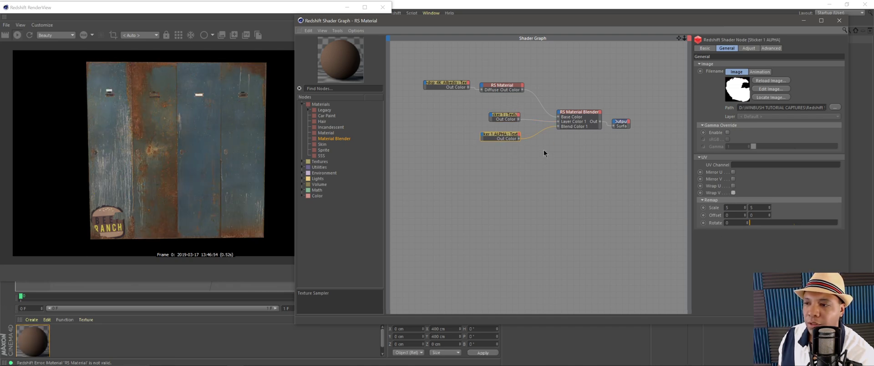
Step: Reposition the Sticker 1 ALPHA mask near the panel's centre, setting its remap offset to -0.34 and -0.4
drag(494, 137, 498, 135)
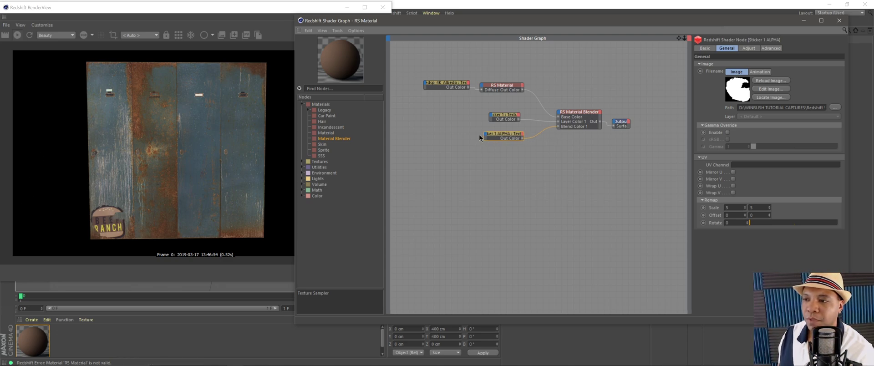
drag(470, 130, 517, 147)
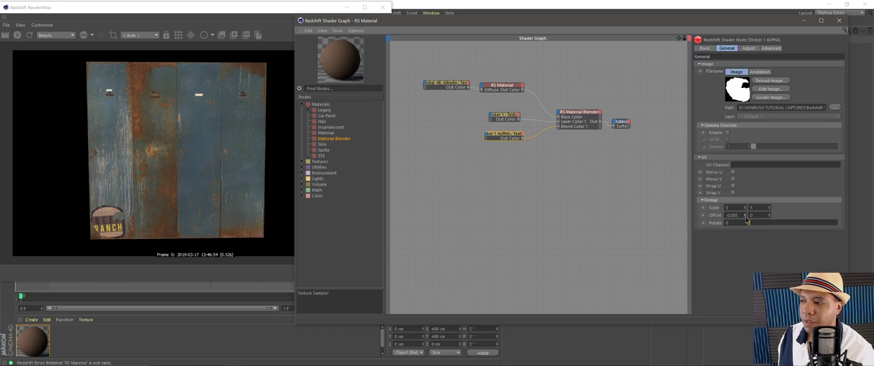
drag(753, 260, 753, 264)
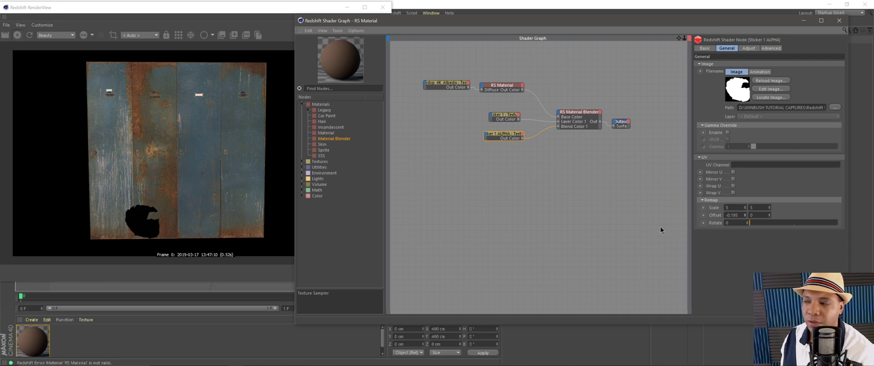
drag(746, 245, 743, 272)
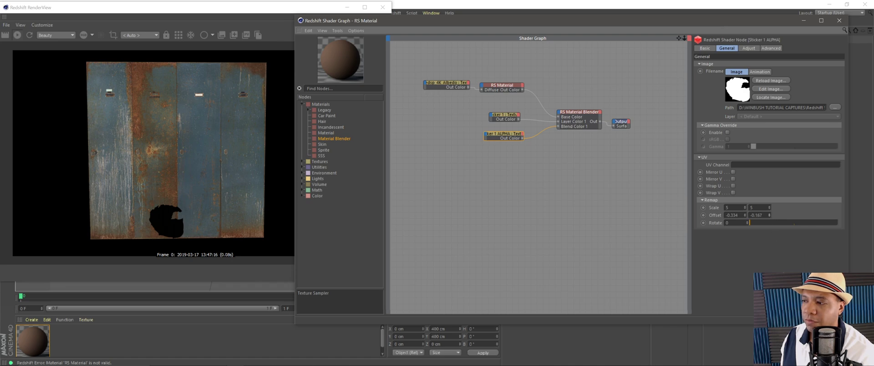
mouse_move(769, 215)
mouse_down()
mouse_move(774, 230)
mouse_move(770, 218)
mouse_up()
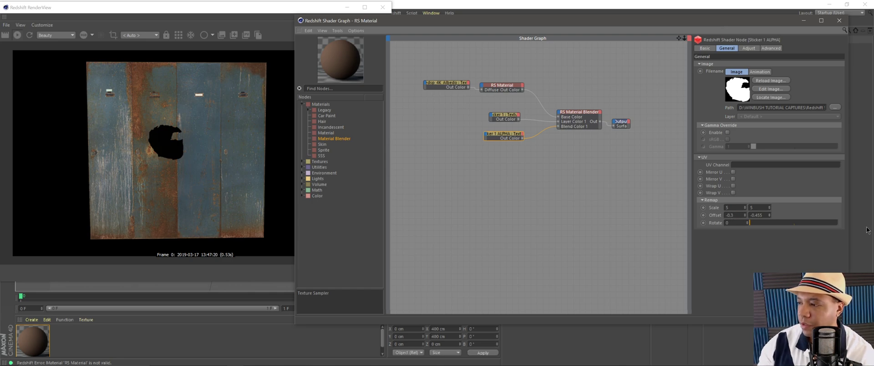
key(Tab)
text(.-0.4)
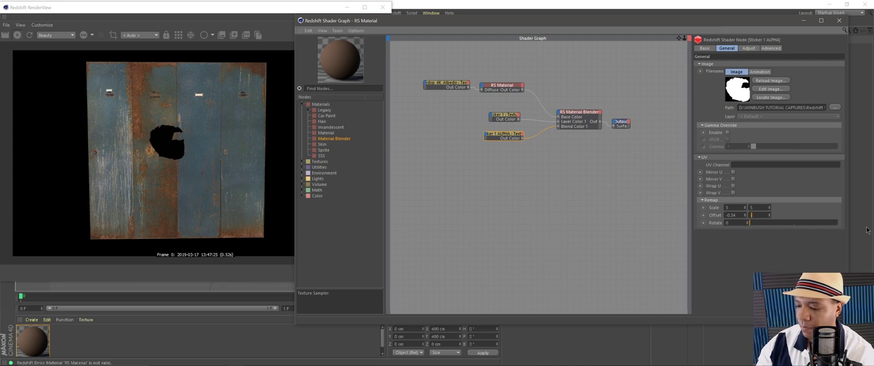
key(Return)
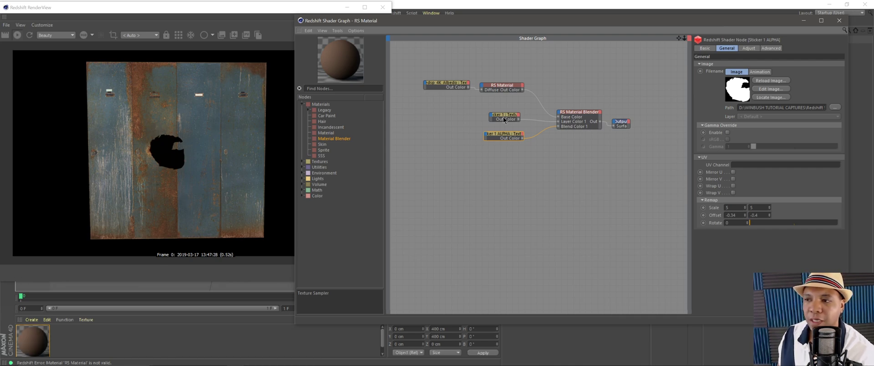
Step: Set both remap offset values of the Sticker 1 color texture to -0.4
drag(505, 118, 507, 120)
drag(730, 216, 669, 218)
text(-0.4)
key(Tab)
text(-0.4)
key(Return)
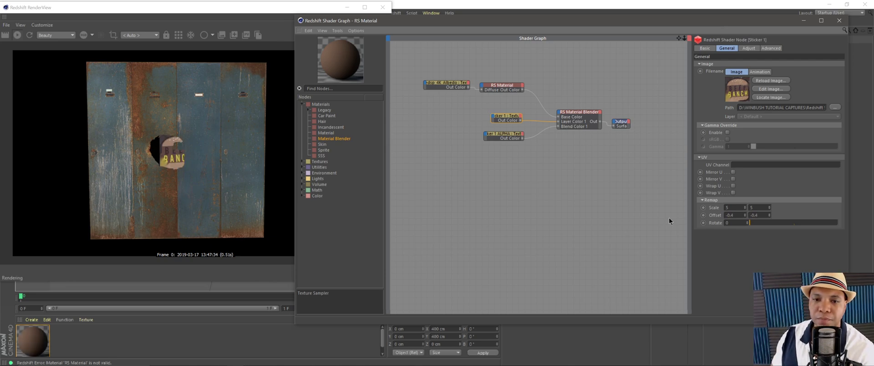
Step: Set the first remap offset value of the Sticker 1 ALPHA texture to -0.4 to match the color texture
click(504, 135)
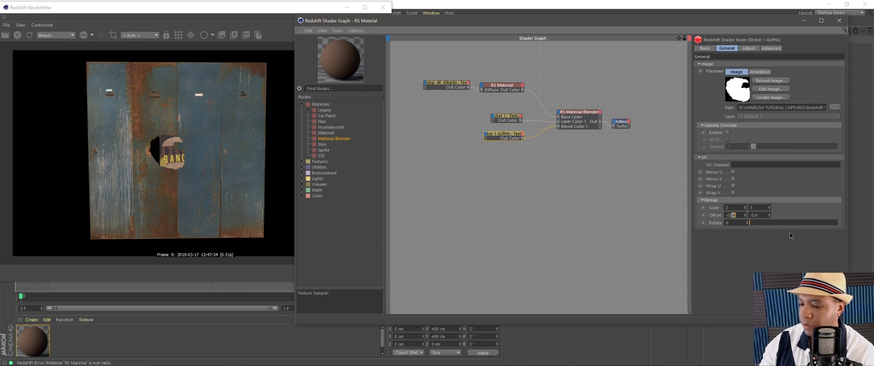
text(4)
key(Return)
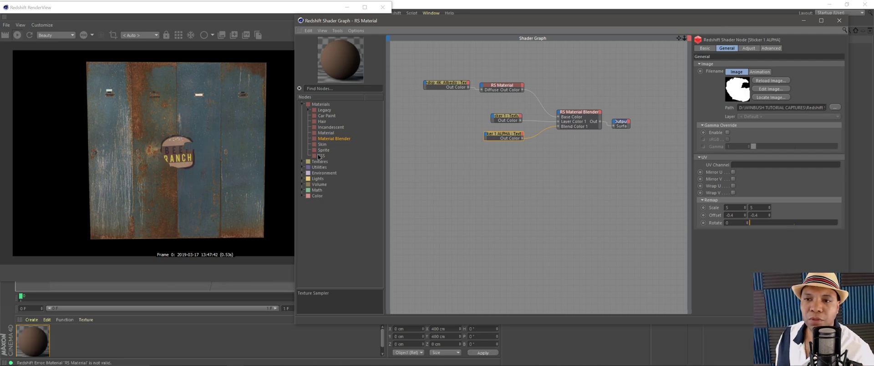
Step: Move the Sticker 1 node pair up and add Sticker 2.png and Sticker 2 ALPHA.png from the IMAGES folder without copying them to the project
drag(472, 108, 508, 157)
mouse_move(514, 117)
mouse_down()
mouse_move(509, 134)
mouse_move(510, 123)
mouse_up()
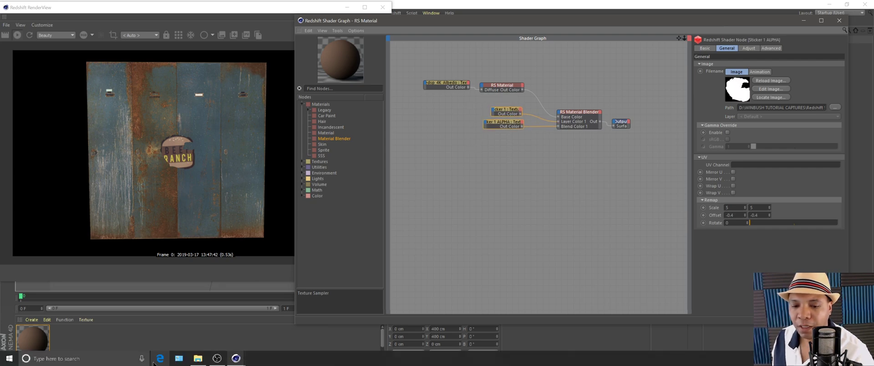
click(206, 360)
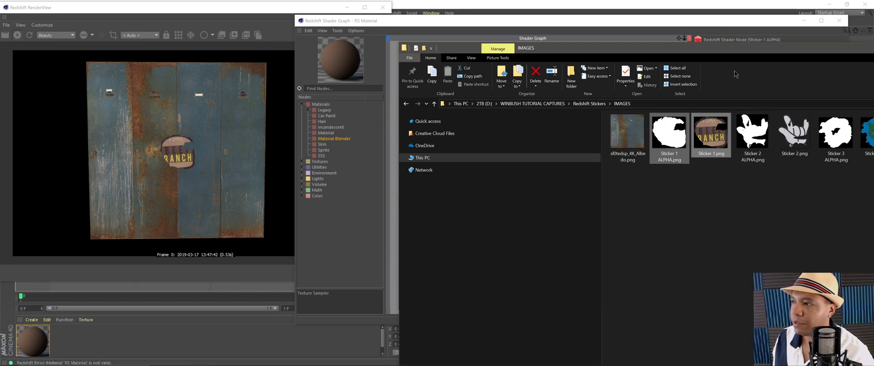
drag(733, 51, 525, 68)
drag(607, 195, 553, 159)
drag(555, 68, 605, 203)
drag(627, 280, 492, 156)
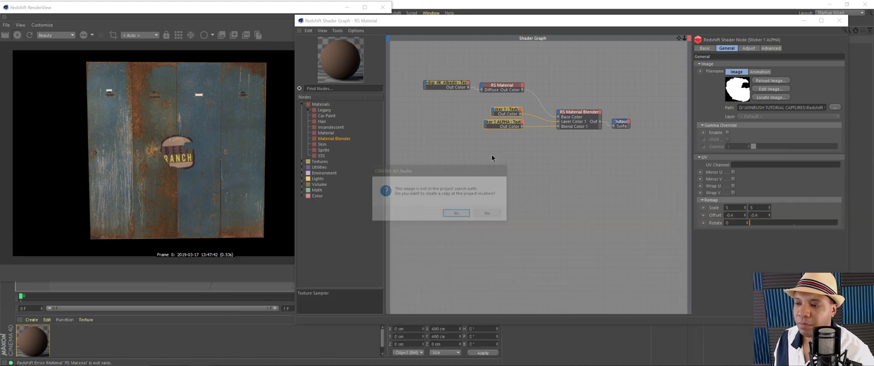
click(499, 217)
click(498, 214)
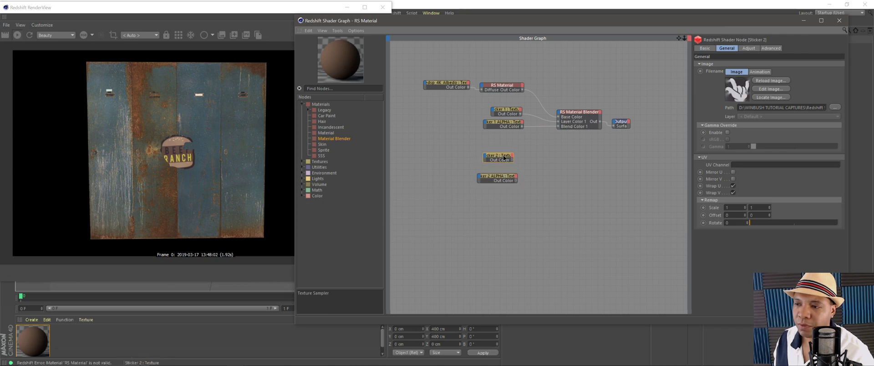
Step: Connect Sticker 2 to Layer Color 2 and Sticker 2 ALPHA to Blend Color 2 of the Material Blender
drag(504, 158, 506, 160)
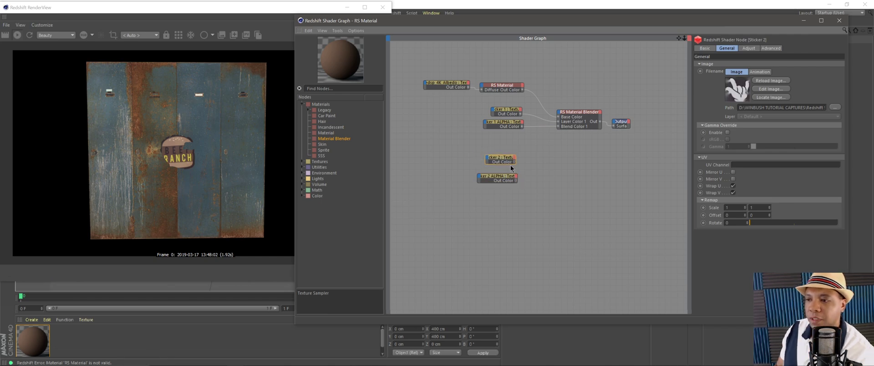
drag(559, 115, 560, 115)
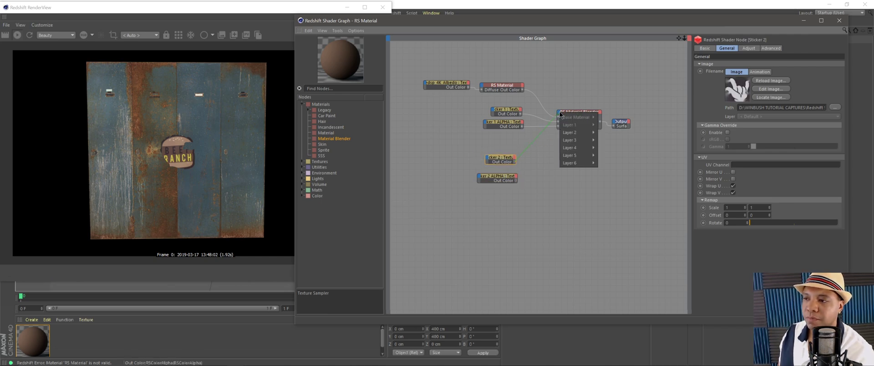
mouse_move(576, 132)
click(611, 132)
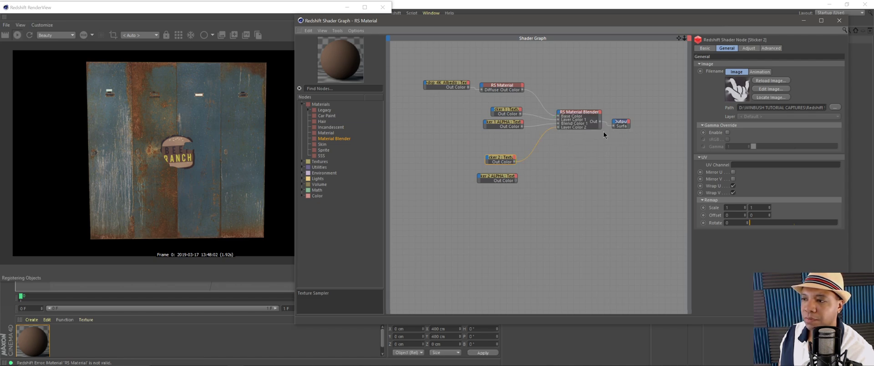
click(515, 181)
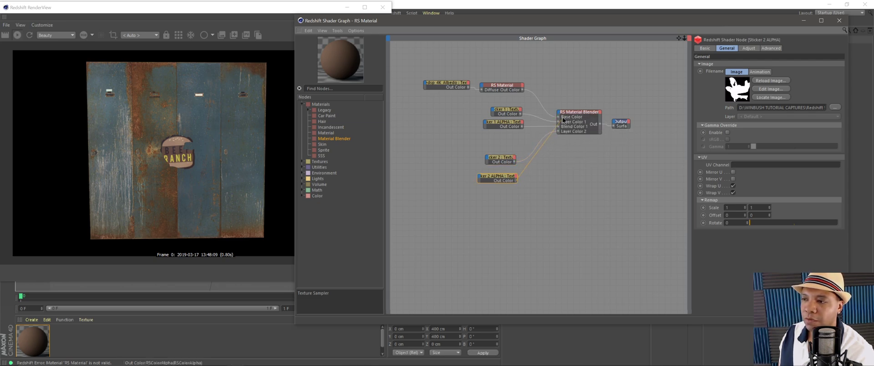
drag(559, 115, 559, 115)
mouse_move(586, 133)
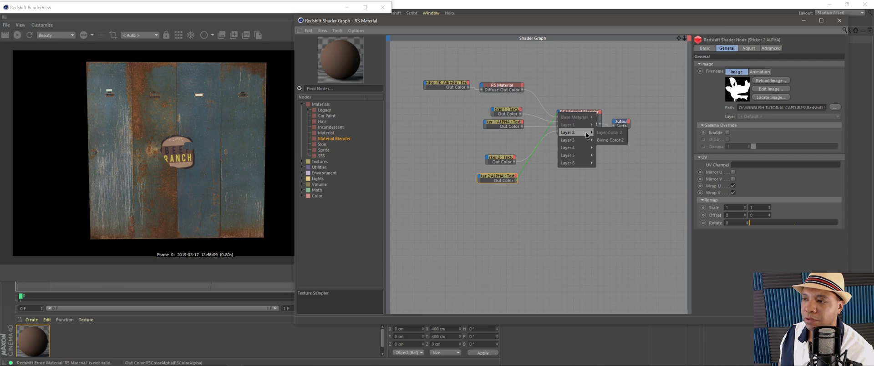
click(610, 139)
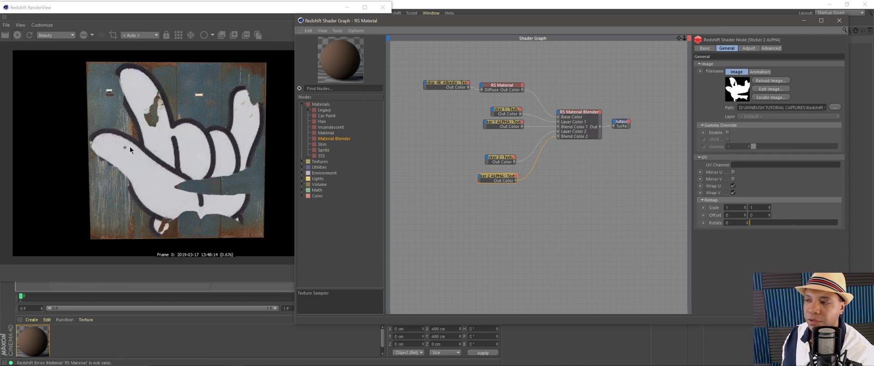
Step: Disable Wrap U and Wrap V on both the Sticker 2 ALPHA and Sticker 2 textures
click(733, 186)
click(497, 163)
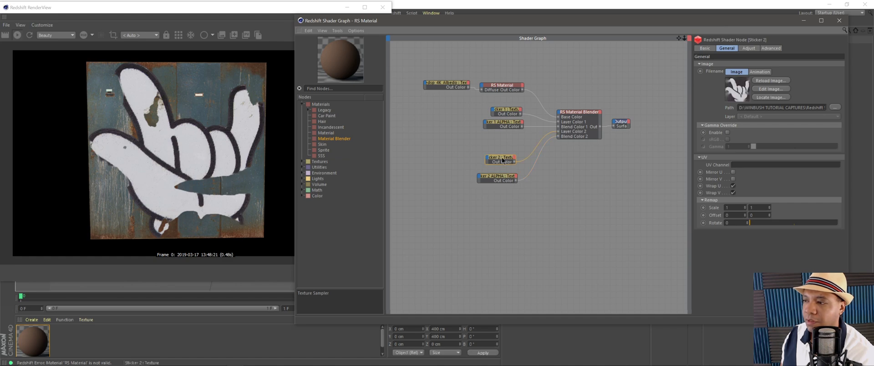
click(733, 185)
click(734, 193)
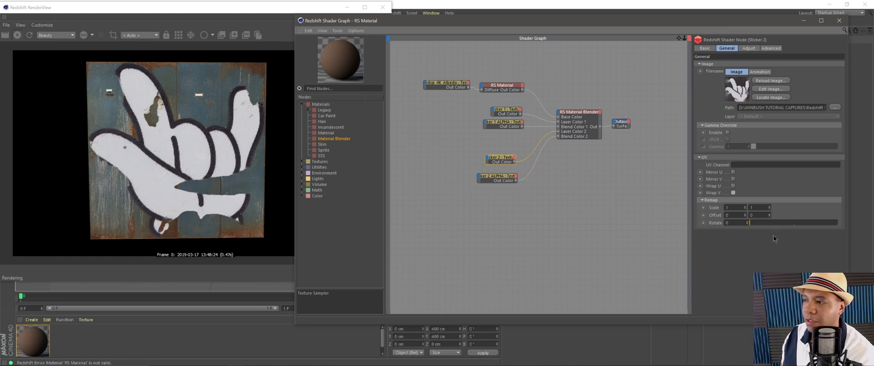
click(534, 214)
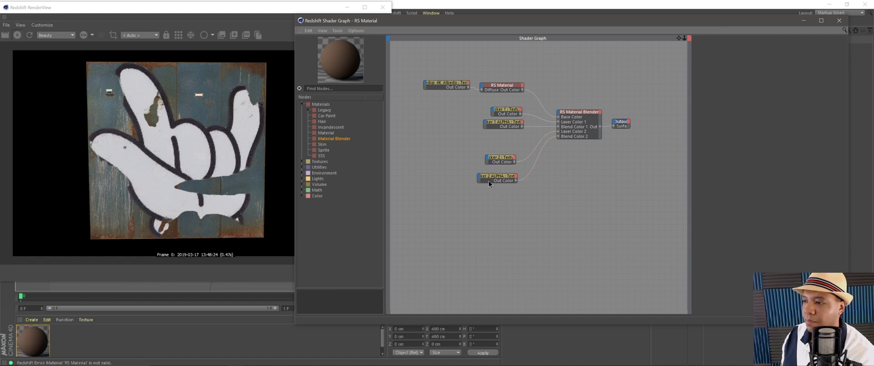
Step: Set both remap scale values of the Sticker 2 ALPHA texture to 3
click(512, 176)
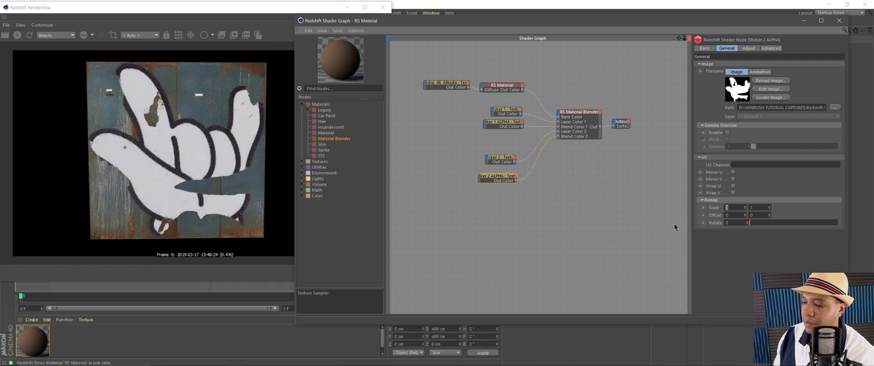
text(3)
key(Tab)
text(3)
key(Return)
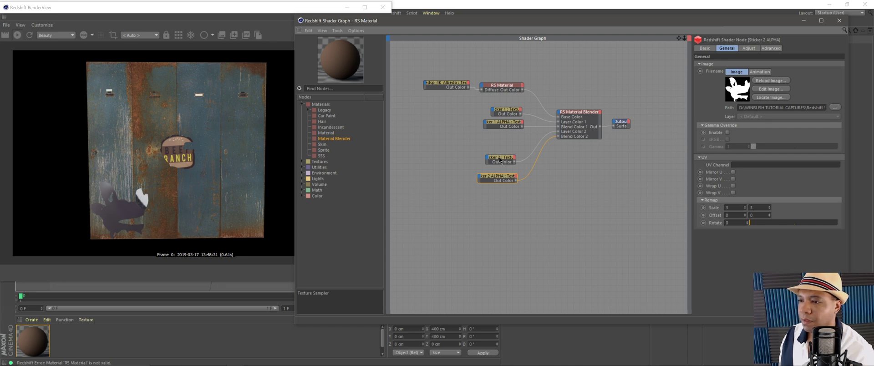
Step: Set both remap scale values of the Sticker 2 color texture to 3 to match its alpha
click(501, 160)
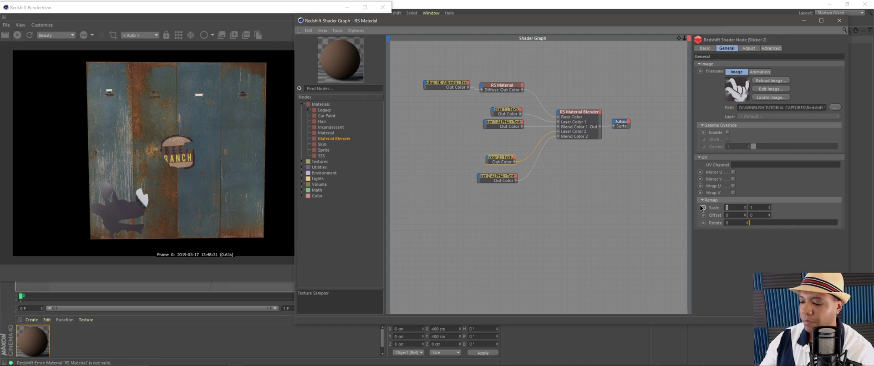
text(3)
key(Tab)
text(3)
key(Return)
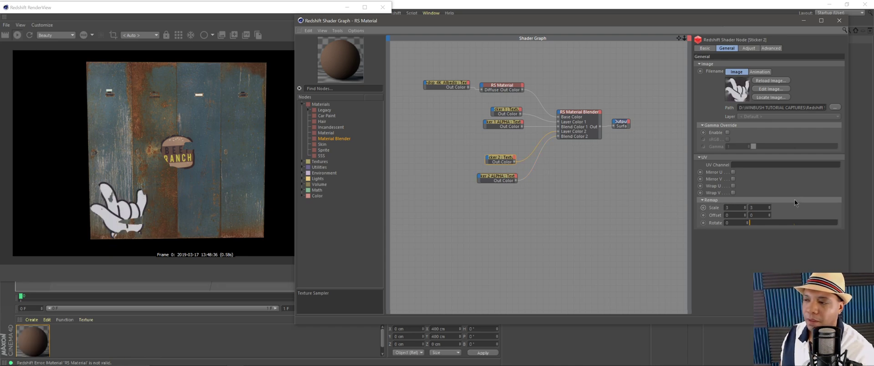
Step: Reposition the Sticker 2 ALPHA mask by setting both of its remap offset values to -0.5
click(497, 182)
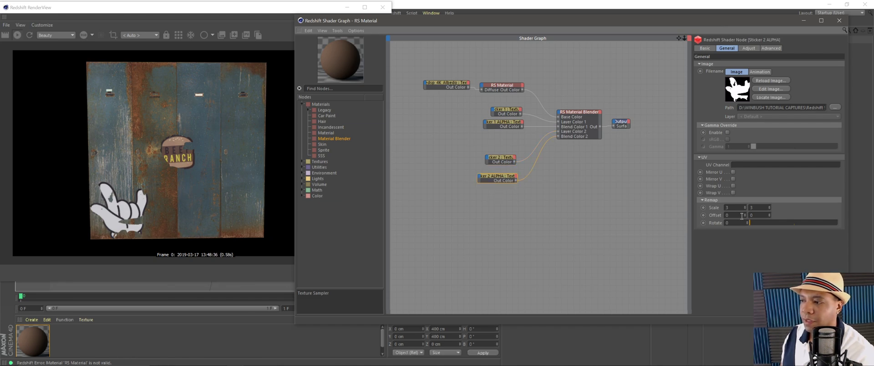
drag(746, 219, 774, 251)
drag(738, 215, 673, 220)
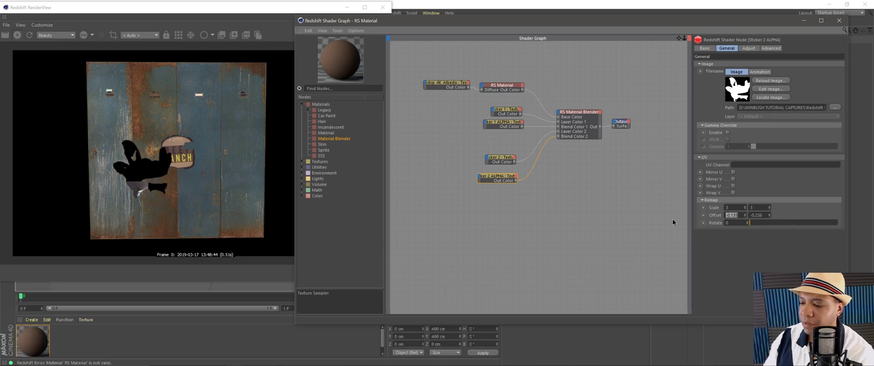
text(-0.5)
key(Tab)
text(-0.5)
key(Return)
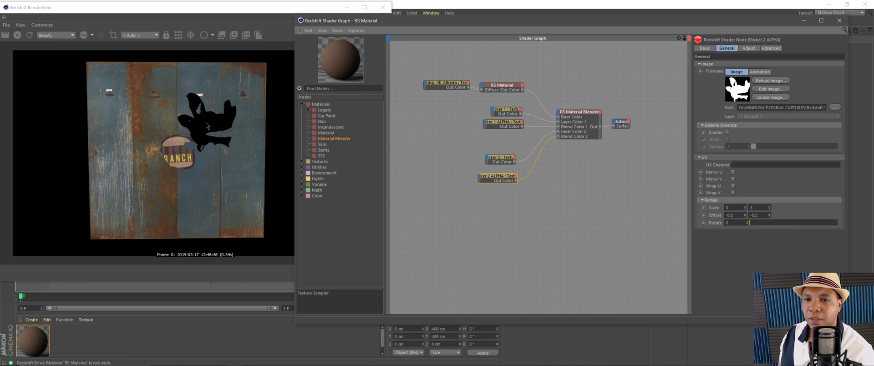
Step: Set both remap offset values of the Sticker 2 color texture to -0.5 to match its alpha
click(499, 158)
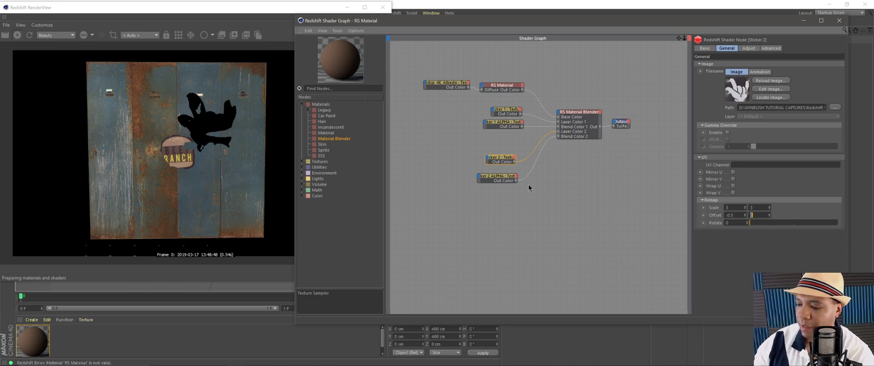
text(-0.5)
key(Return)
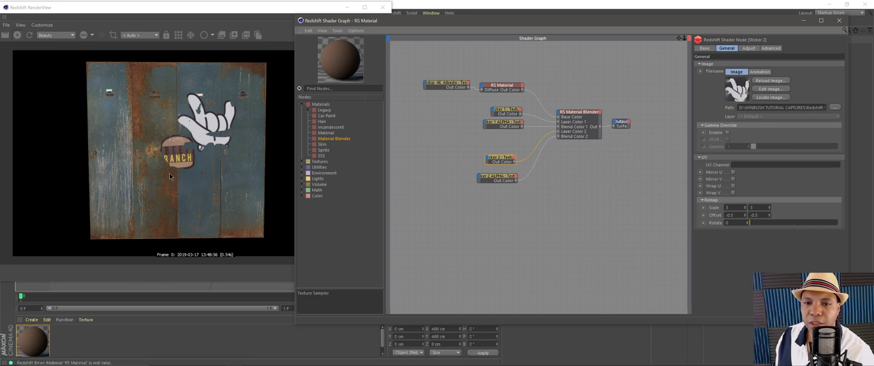
Step: Move the Sticker 2 node pair up and add the Sticker 3 color and alpha images from the IMAGES folder without copying them to the project
drag(473, 137, 521, 196)
drag(498, 160, 507, 148)
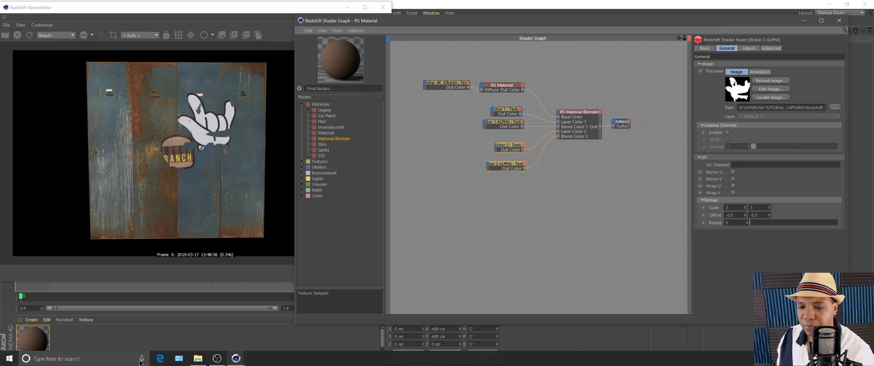
click(198, 363)
drag(738, 324, 565, 182)
click(499, 215)
click(495, 216)
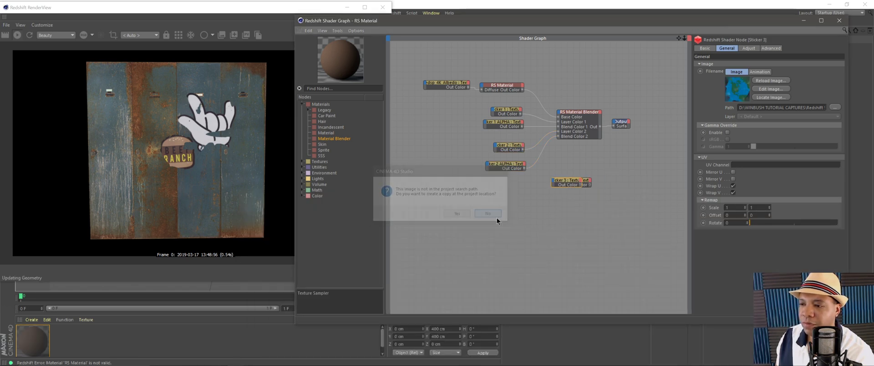
Step: Connect the Sticker 3 color image to Layer Color 3 and its ALPHA image to Blend Color 3 of the Material Blender
drag(567, 182, 560, 117)
click(564, 184)
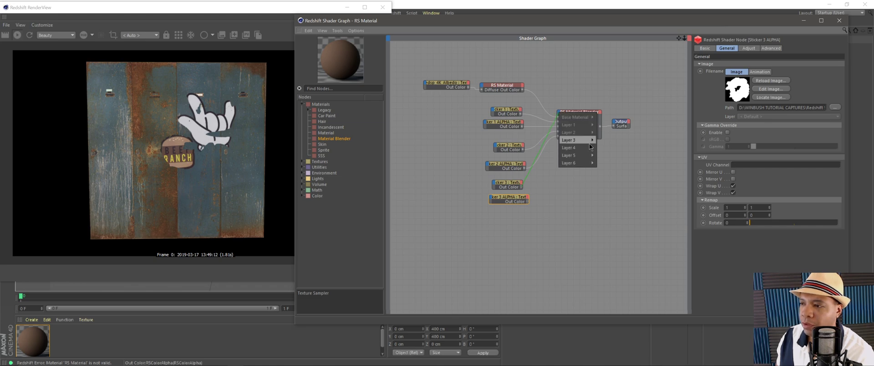
mouse_move(576, 139)
click(610, 140)
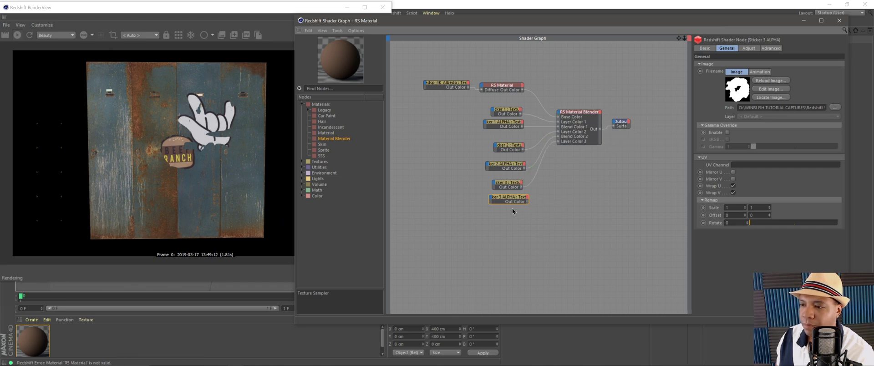
drag(528, 201, 560, 115)
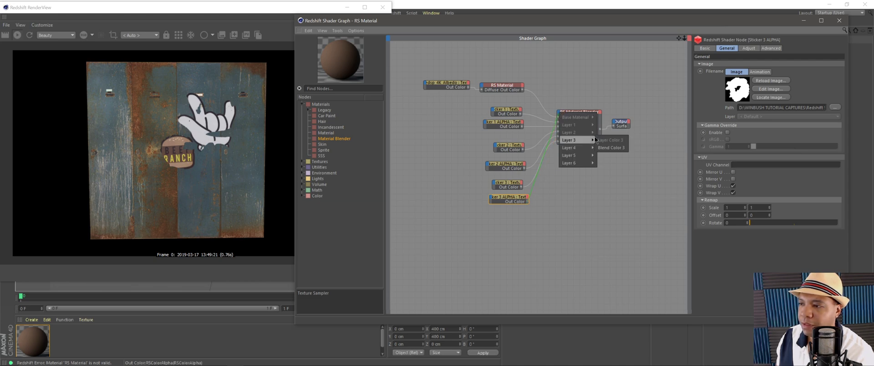
click(609, 146)
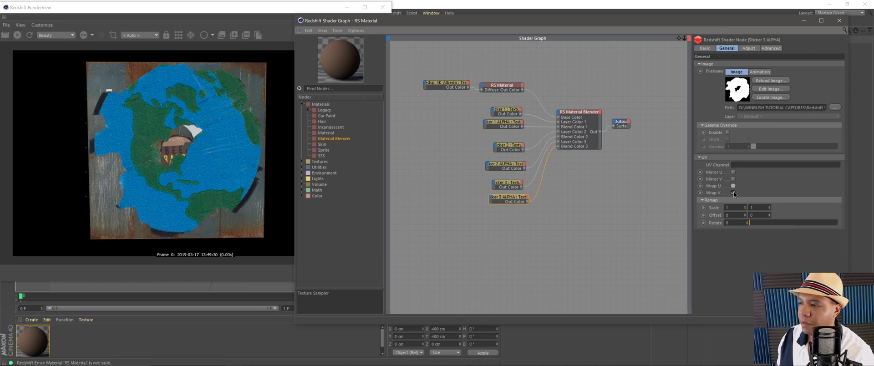
Step: Disable UV wrapping on the Sticker 3 color texture and set both of its remap scale values to 6
click(499, 186)
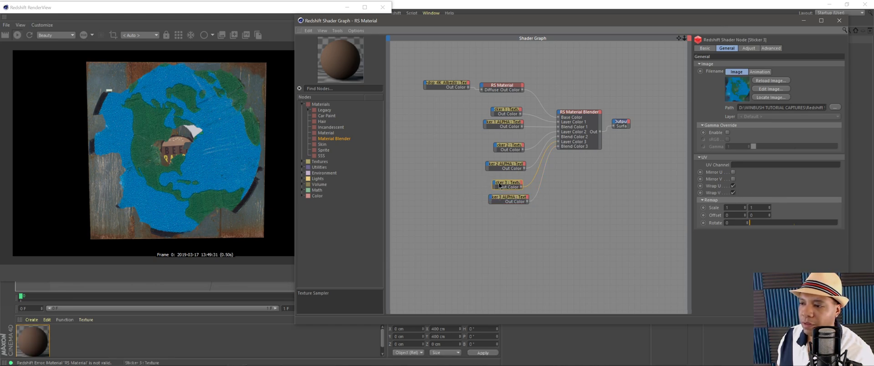
click(733, 192)
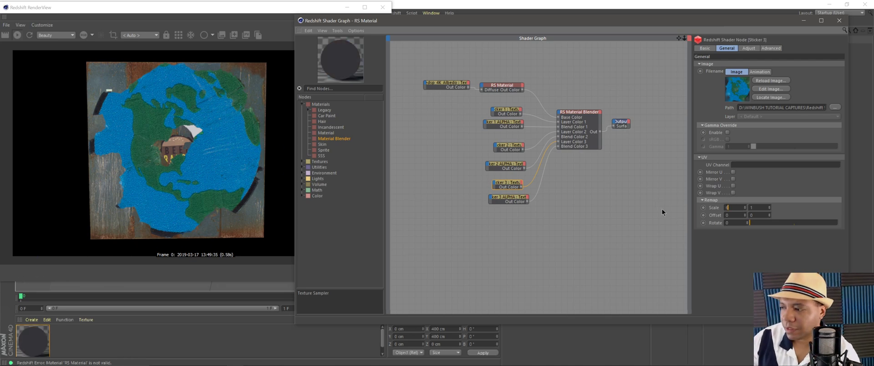
key(Tab)
text(6)
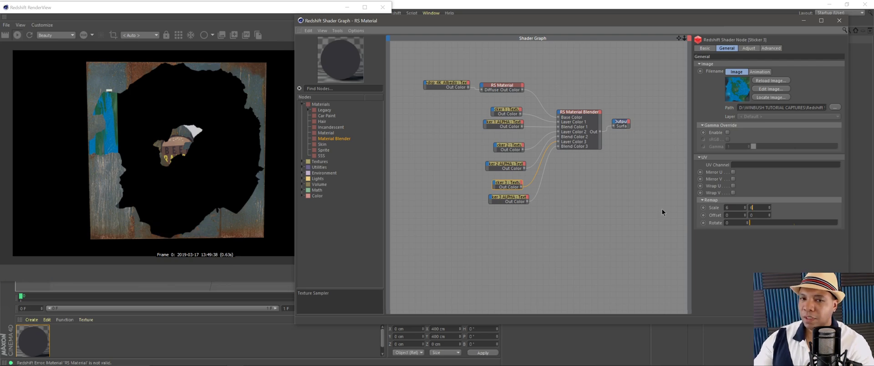
Step: Set both remap scale values of the Sticker 3 ALPHA mask to 6
click(492, 198)
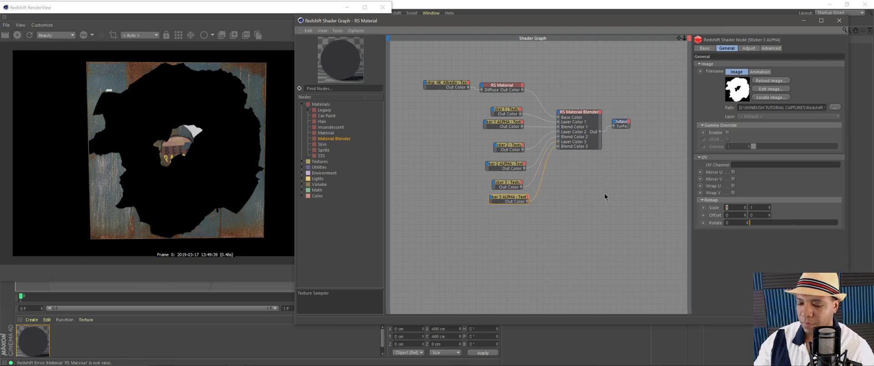
text(6)
key(Tab)
text(6)
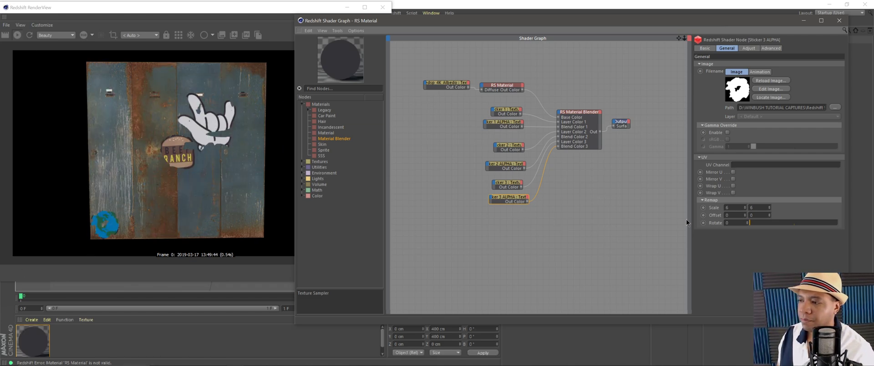
Step: Reposition the Sticker 3 ALPHA mask by setting its remap offset values to -0.25 and -0.45
drag(769, 215, 745, 223)
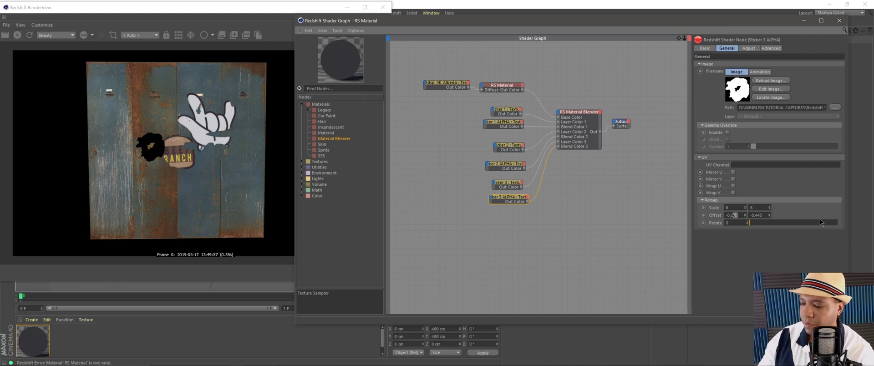
text(5)
key(Return)
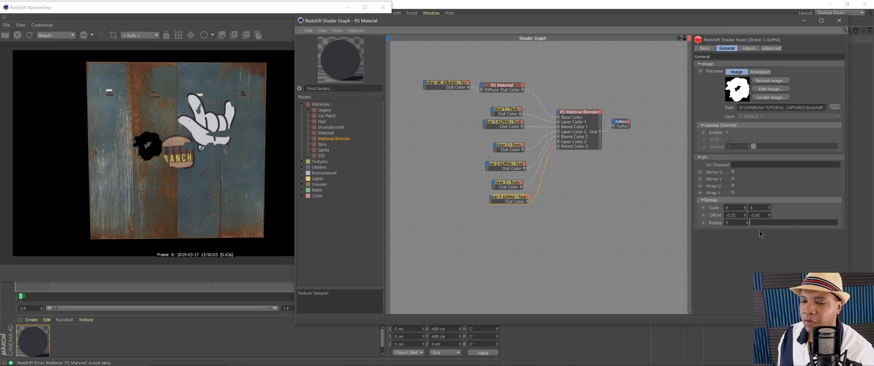
Step: Set the remap offset values of the Sticker 3 color texture to -0.25 and -0.45 to match its alpha
click(505, 184)
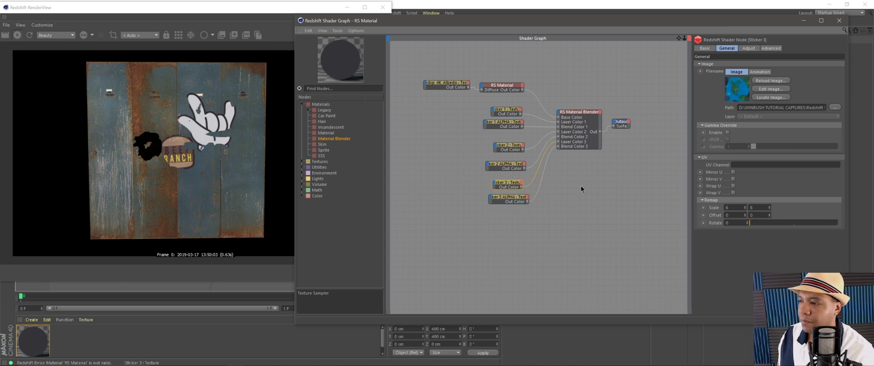
click(736, 217)
text(-0.25)
key(Tab)
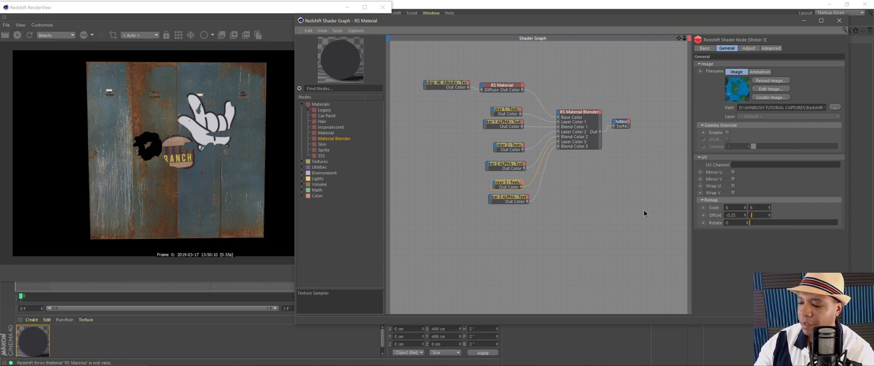
text(-.465)
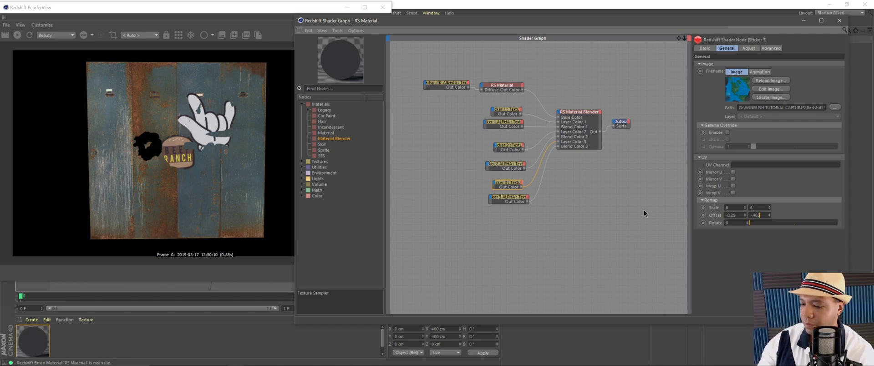
key(Return)
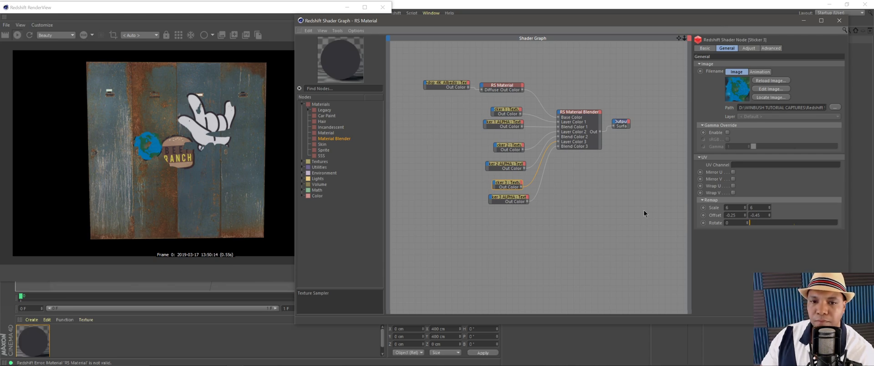
Step: Undo a trial shift of the Sticker 3 ALPHA mask's second remap offset and set its first offset value to -0.3
click(512, 199)
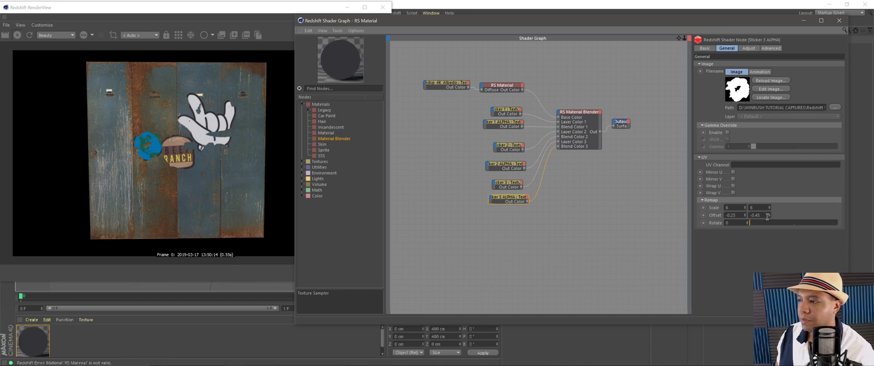
drag(769, 216, 774, 227)
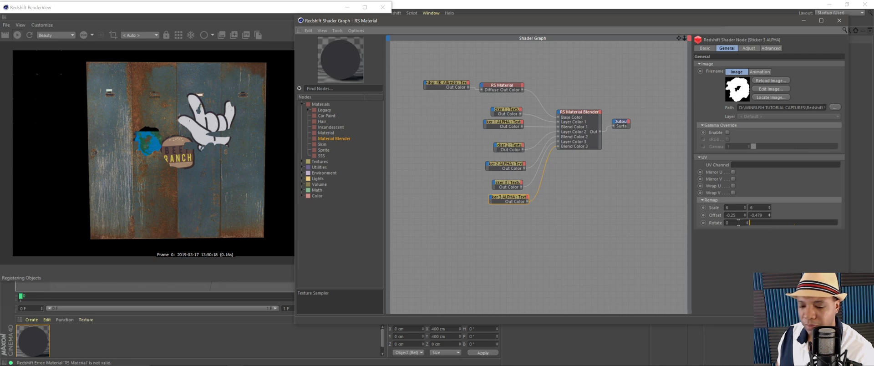
key(ctrl+z)
key(ctrl+z)
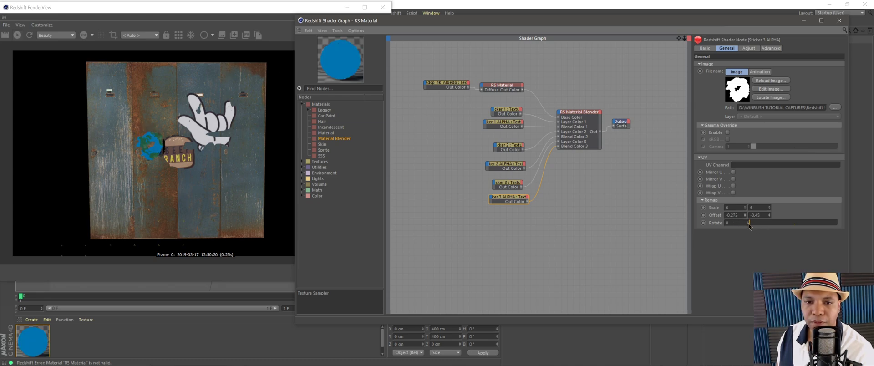
key(ctrl+z)
key(ctrl+z)
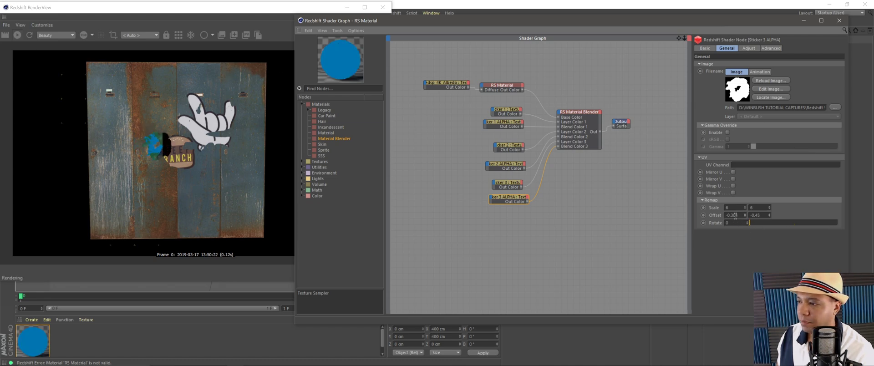
drag(733, 215, 804, 220)
key(BackSpace)
key(Return)
Step: Set the first remap offset value of the Sticker 3 color texture to -0.3 to match its alpha
click(505, 185)
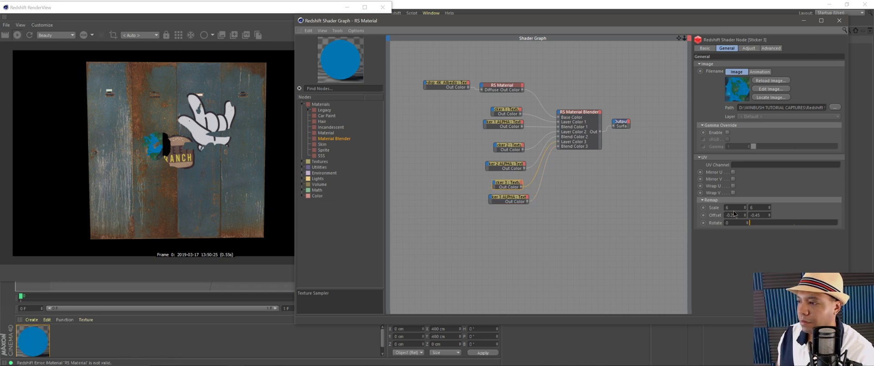
drag(731, 215, 813, 222)
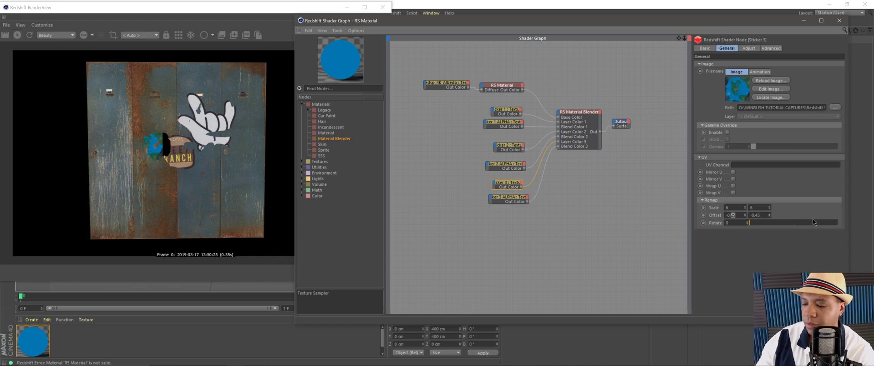
text(3)
key(Return)
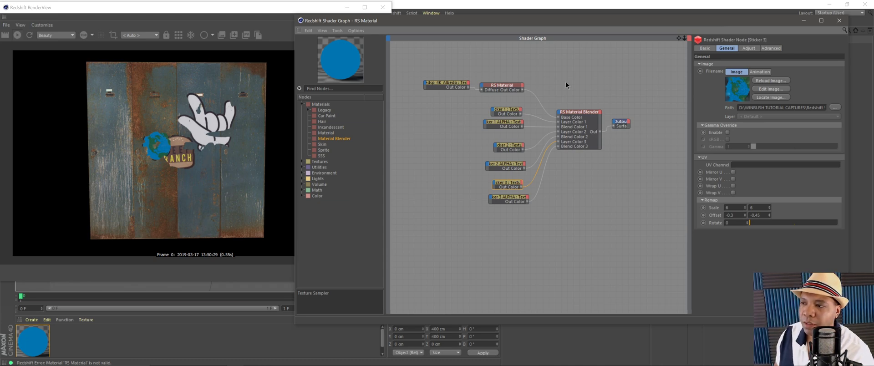
Step: Move the Material Blender and Output nodes farther apart in the graph, and bring the Redshift RenderView to the front
drag(579, 116, 567, 112)
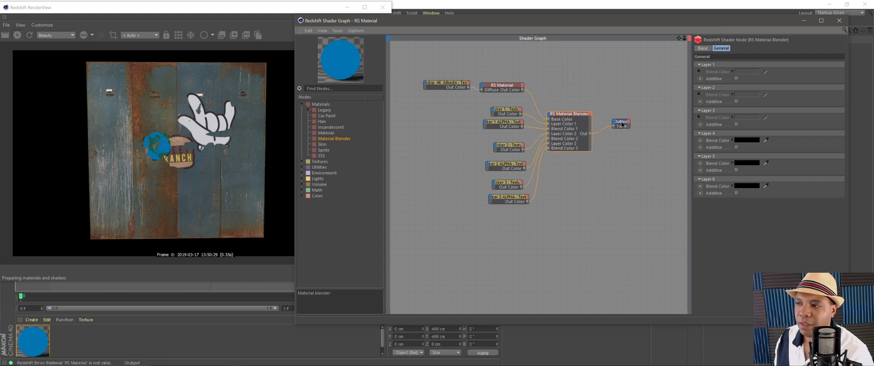
drag(621, 122, 651, 137)
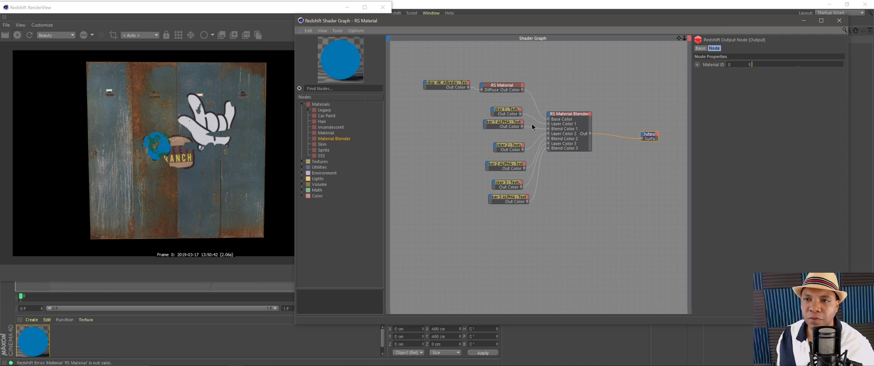
click(275, 15)
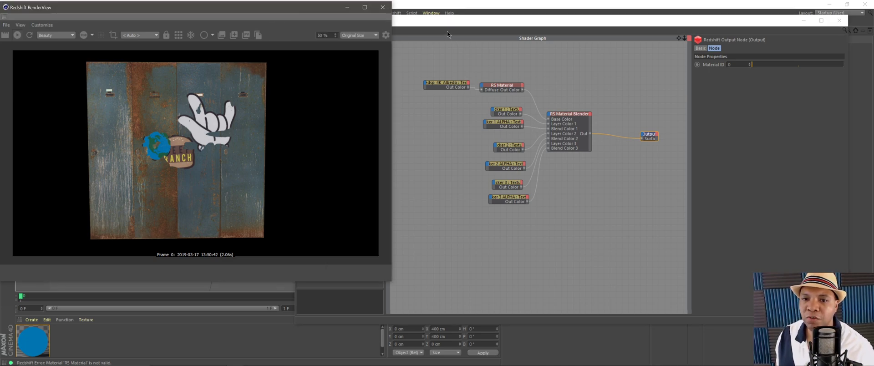